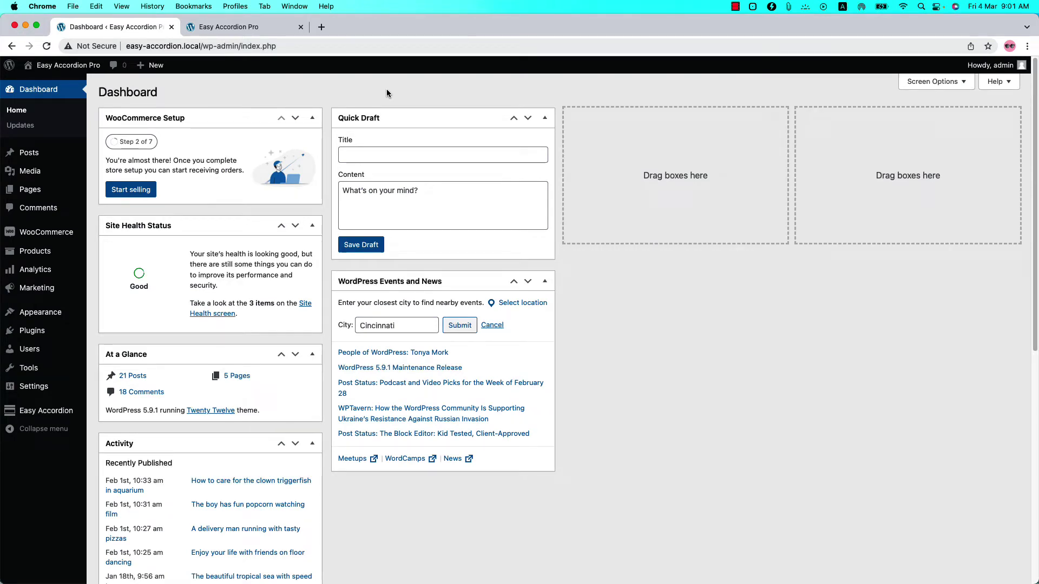
Create a new untitled accordion group from Easy Accordion's Accordion Groups list.
mouse_move(58, 414)
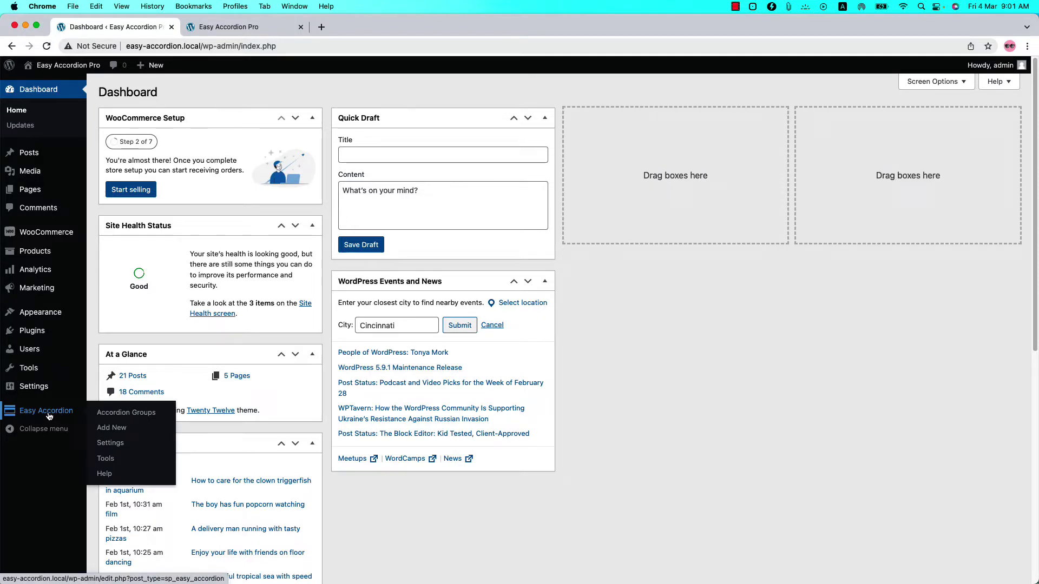
click(117, 414)
click(230, 95)
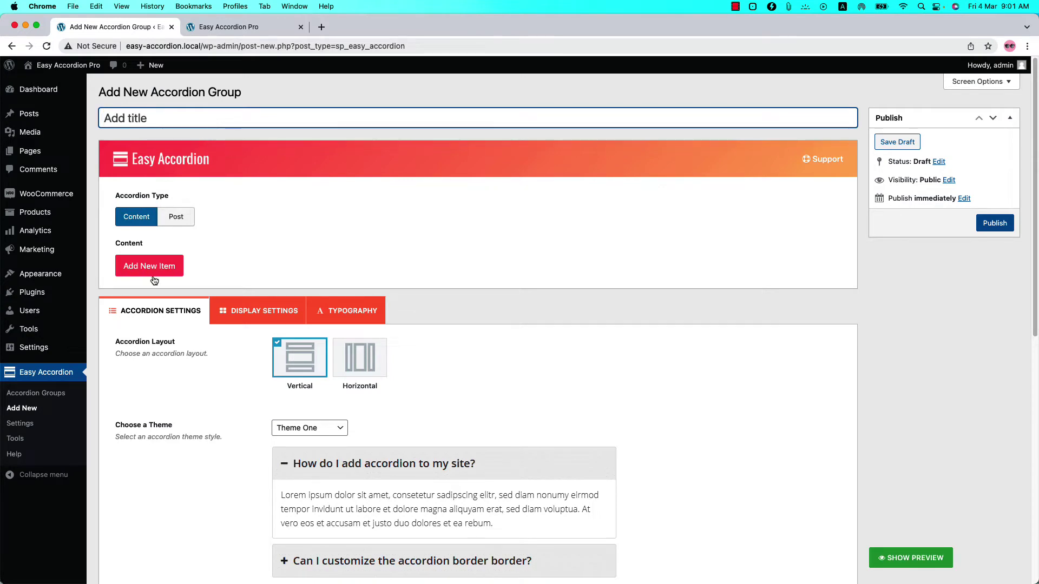
Open the Frequently Asked Questions group and scroll down to its Accordion Settings.
click(60, 396)
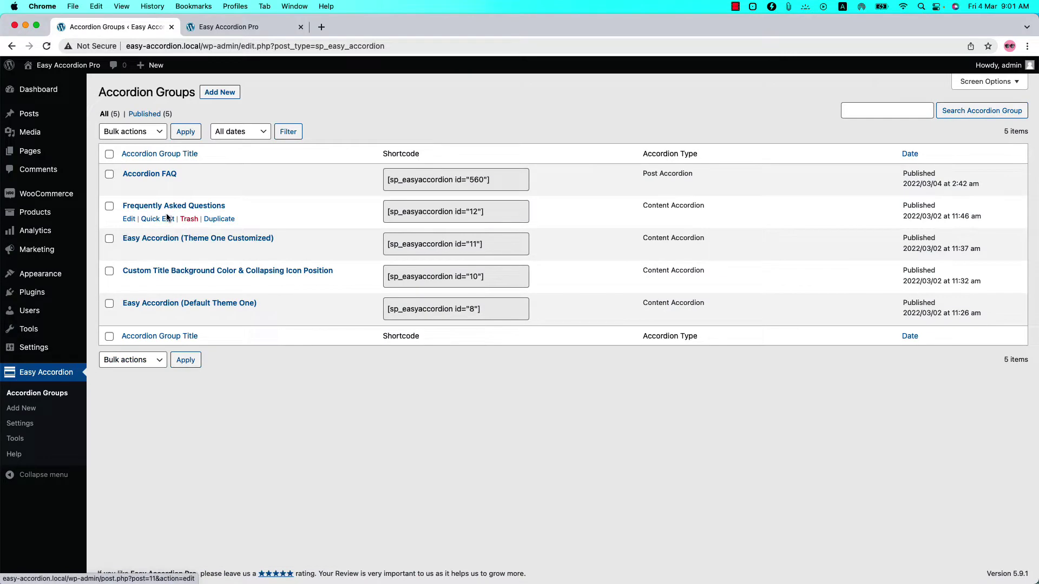
click(168, 206)
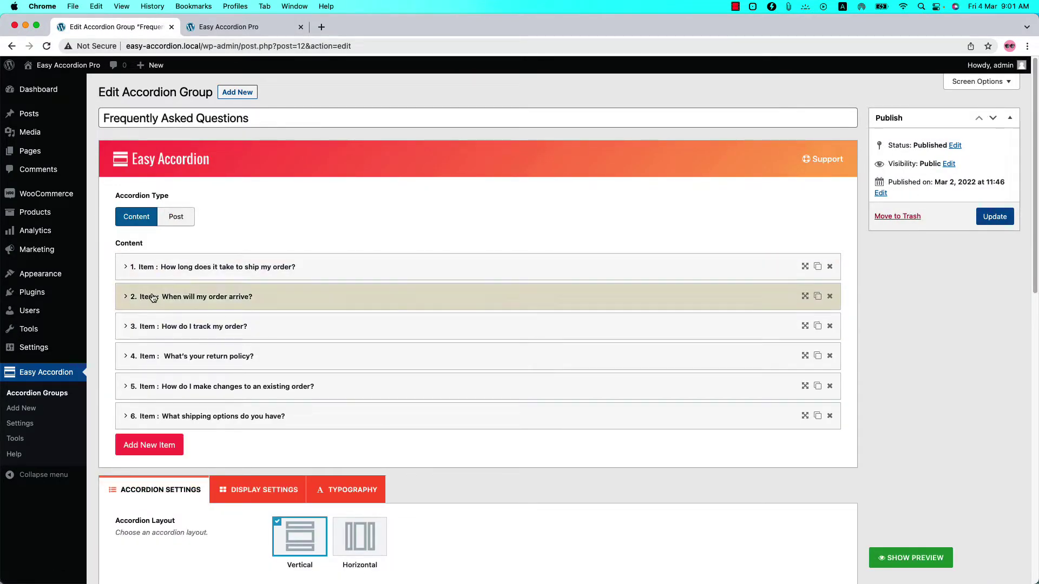
scroll(226, 387, down, 1)
scroll(226, 387, down, 4)
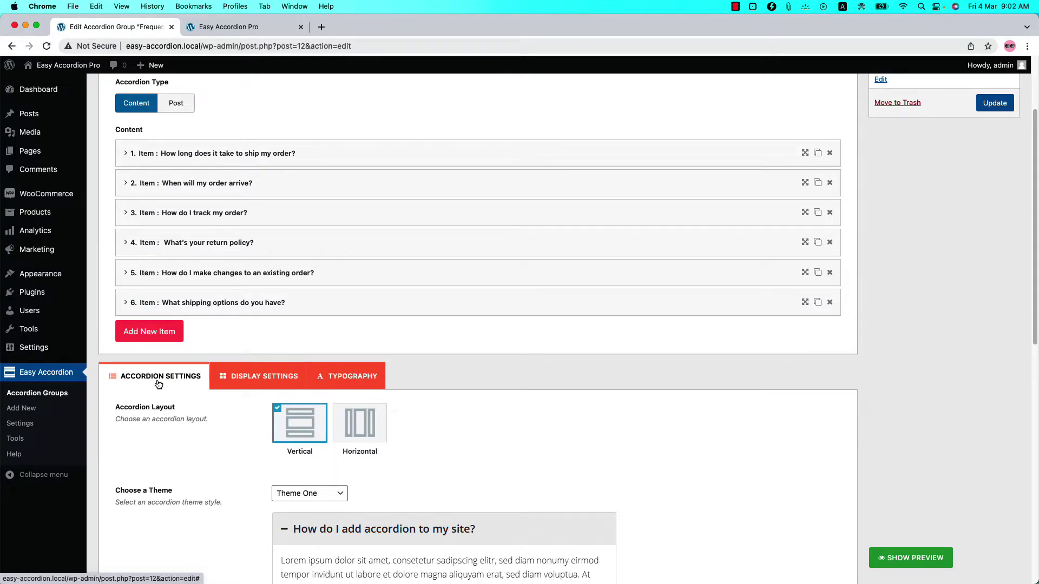
scroll(158, 384, down, 5)
Preview Theme Two and Theme Four for the FAQ accordion.
click(290, 372)
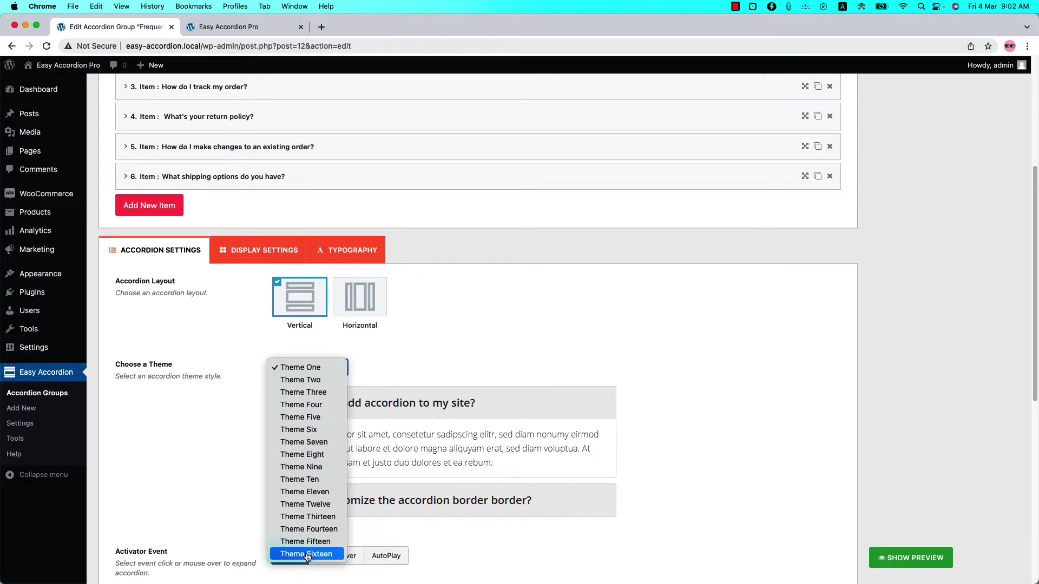
click(411, 358)
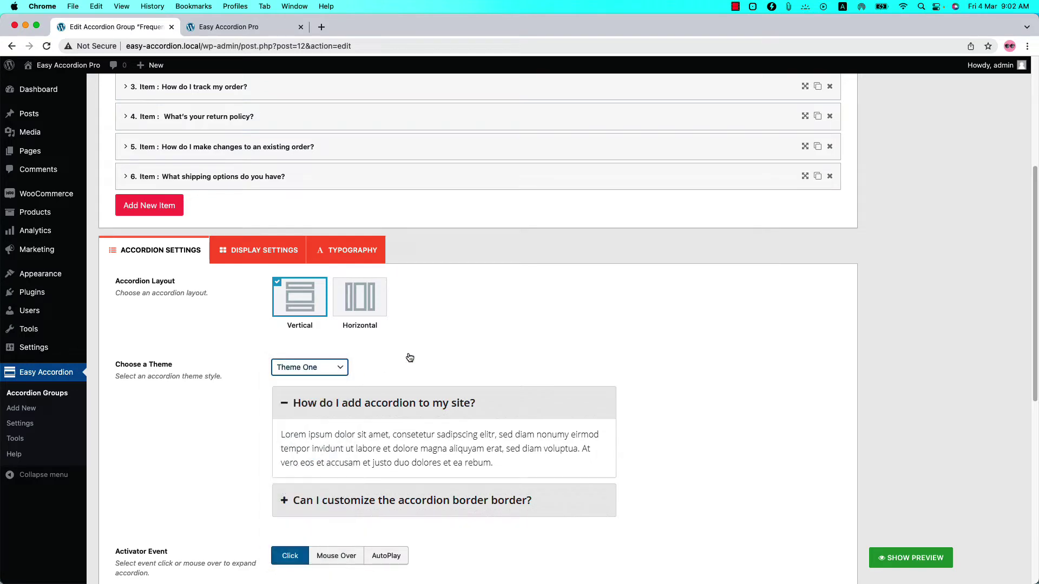
click(345, 368)
click(318, 381)
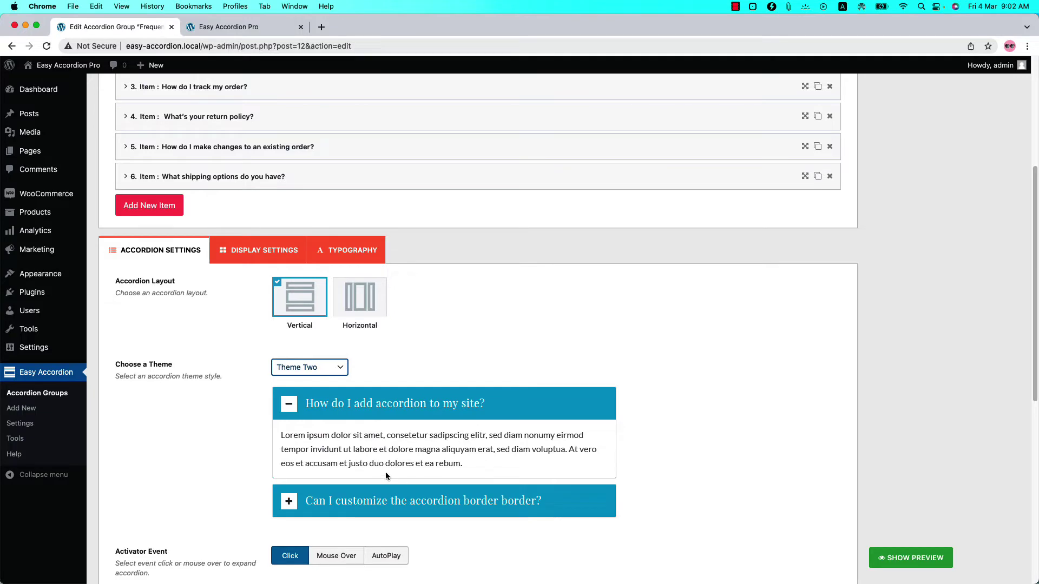
click(318, 374)
click(315, 396)
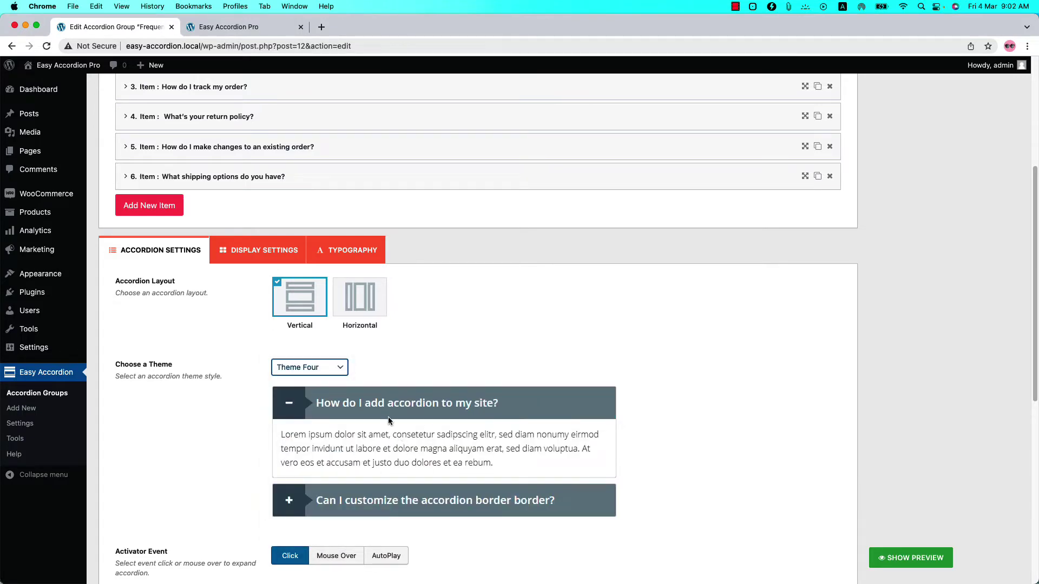
Try Themes Twelve, Fifteen and Eleven, then settle on Theme Two with blue title bars.
click(325, 367)
click(314, 464)
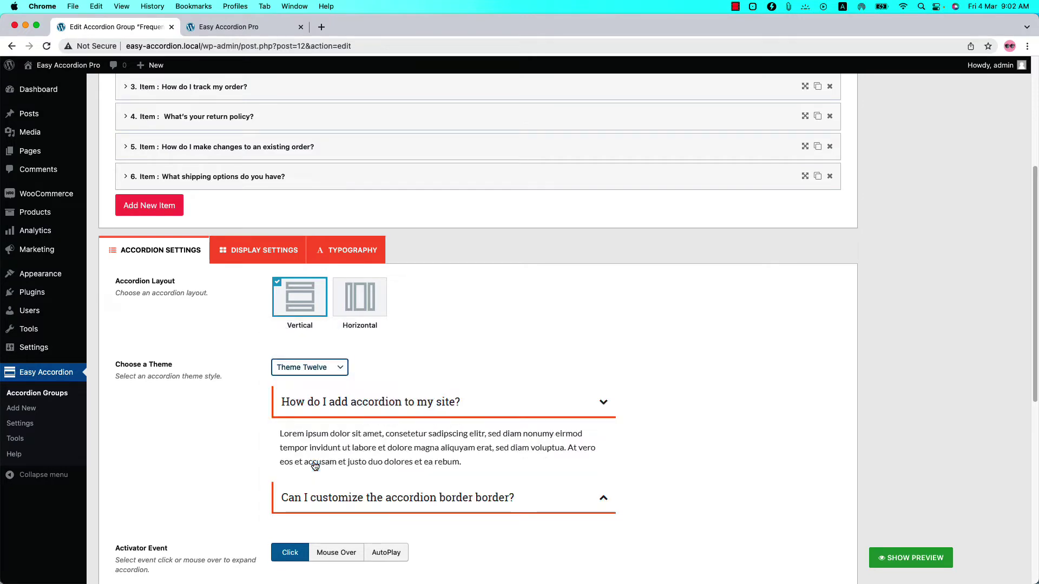
click(316, 368)
click(309, 405)
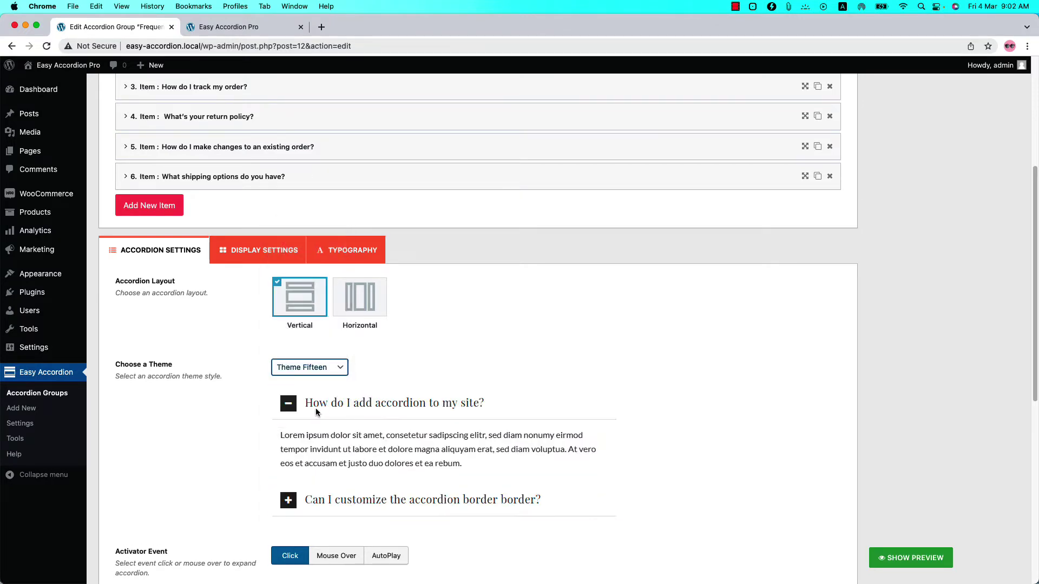
click(310, 369)
click(306, 318)
click(319, 367)
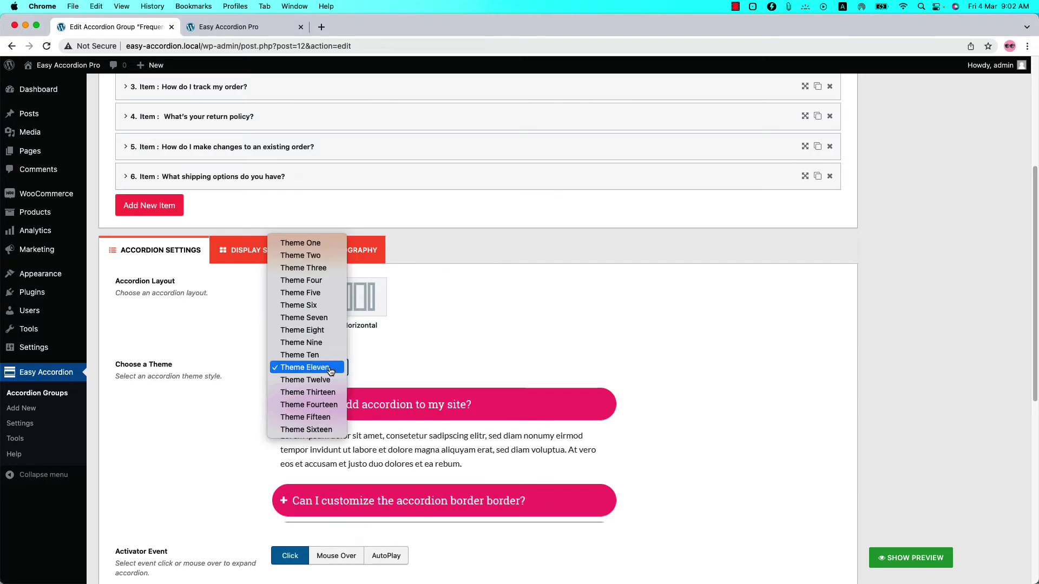
click(302, 256)
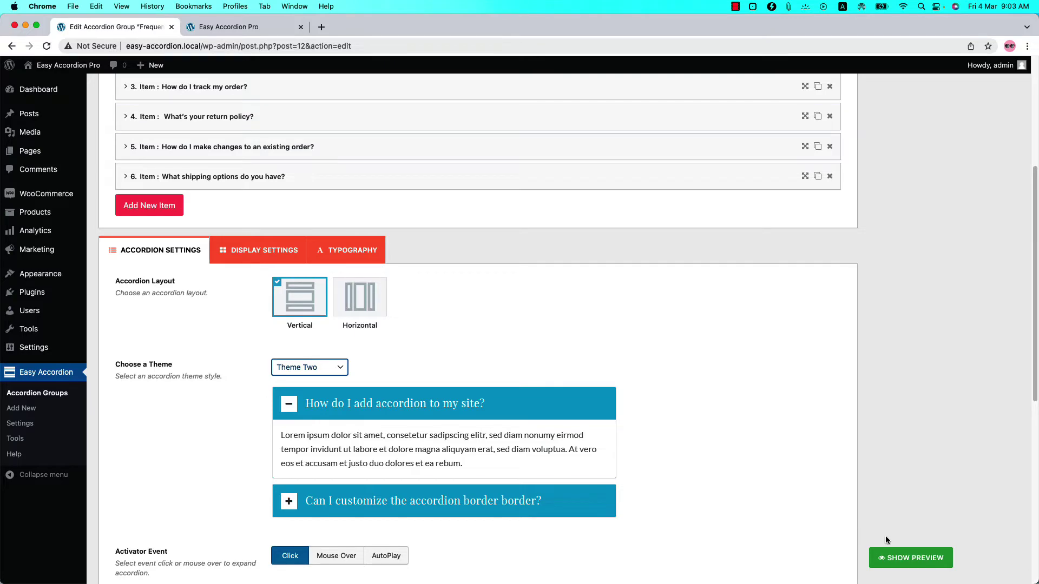
Show the live preview, collapse the first FAQ item, and return to the settings.
click(911, 558)
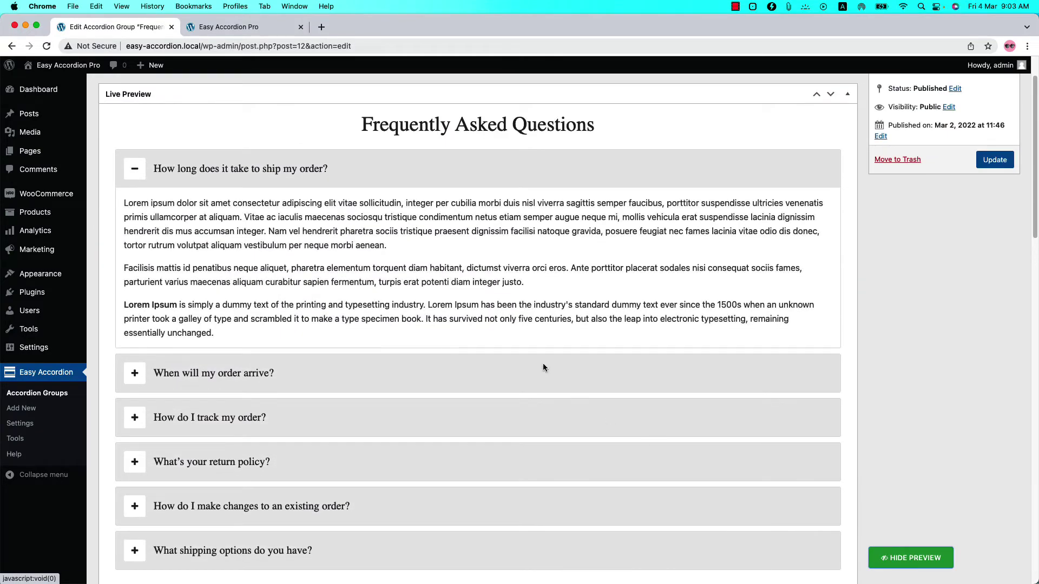
click(341, 172)
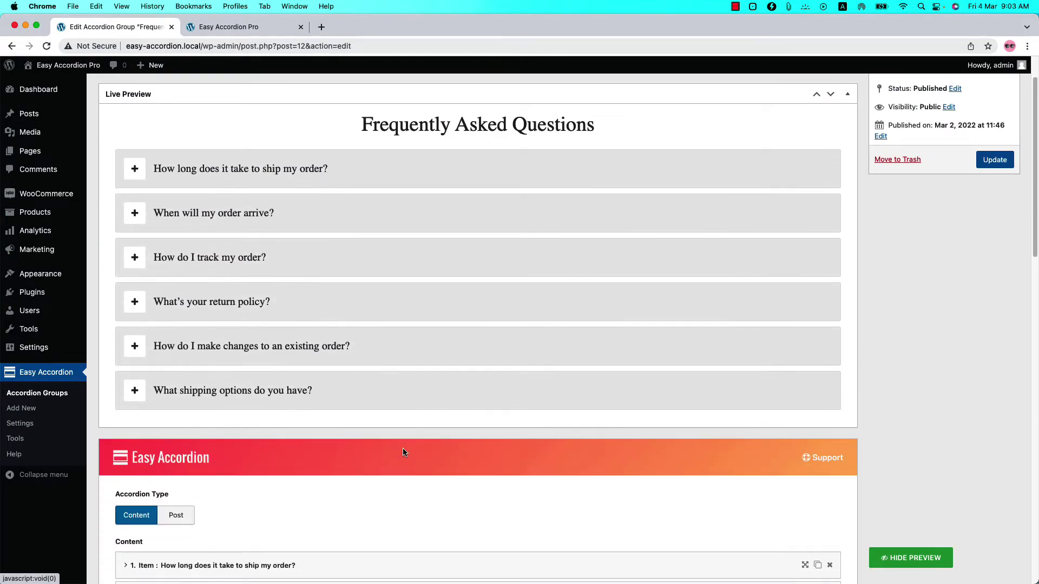
scroll(402, 452, down, 10)
scroll(422, 430, up, 10)
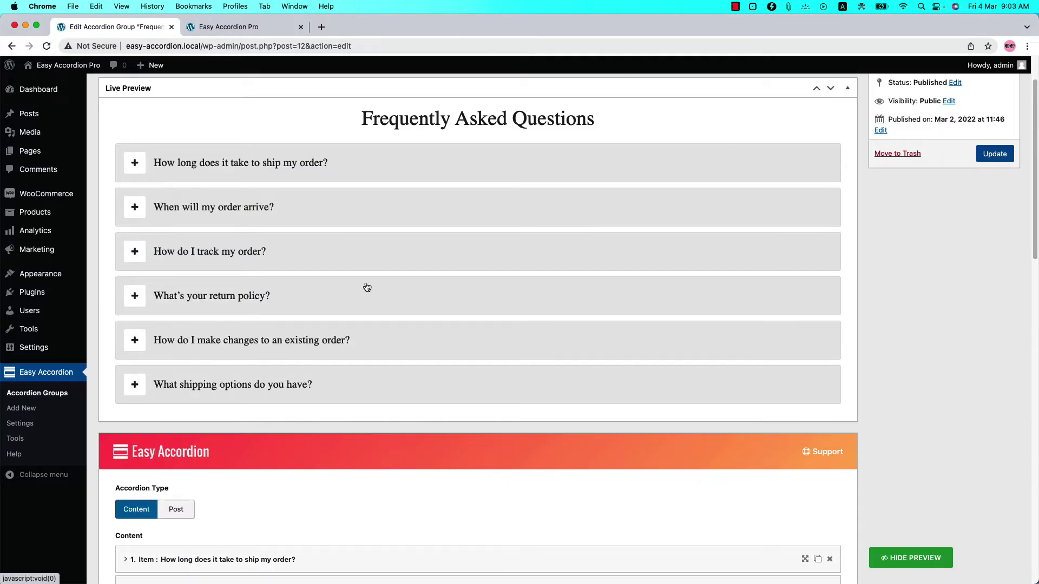
scroll(350, 460, down, 8)
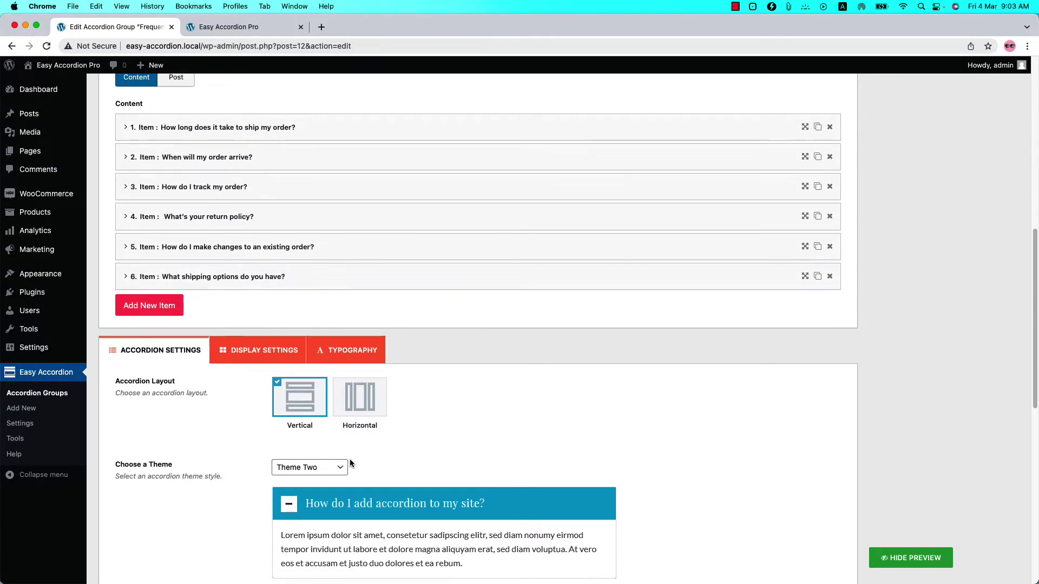
scroll(350, 462, down, 5)
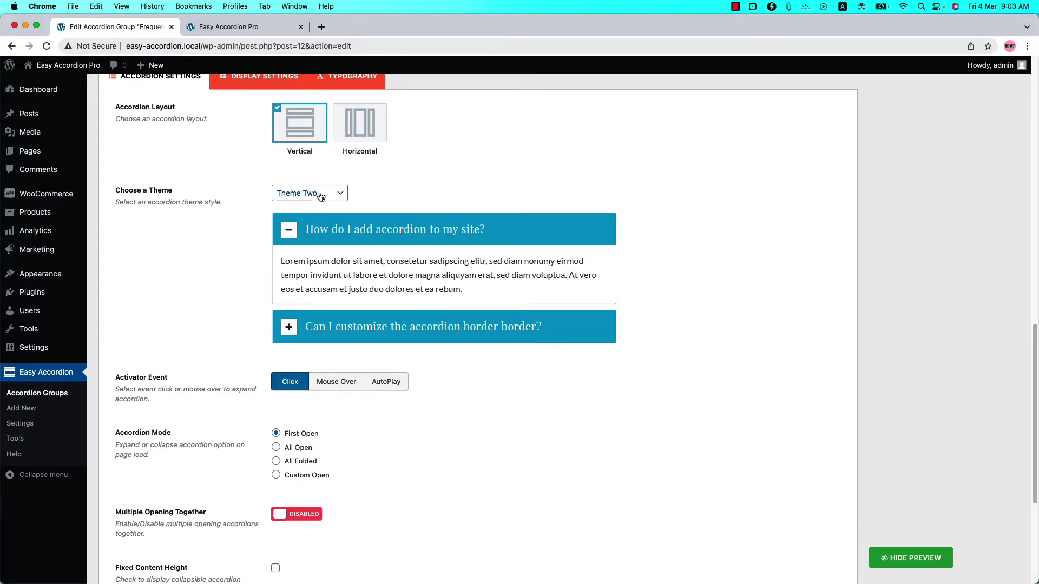
scroll(320, 196, up, 1)
Go to Display Settings and select the Expand & Collapse Icon border radius value.
click(262, 116)
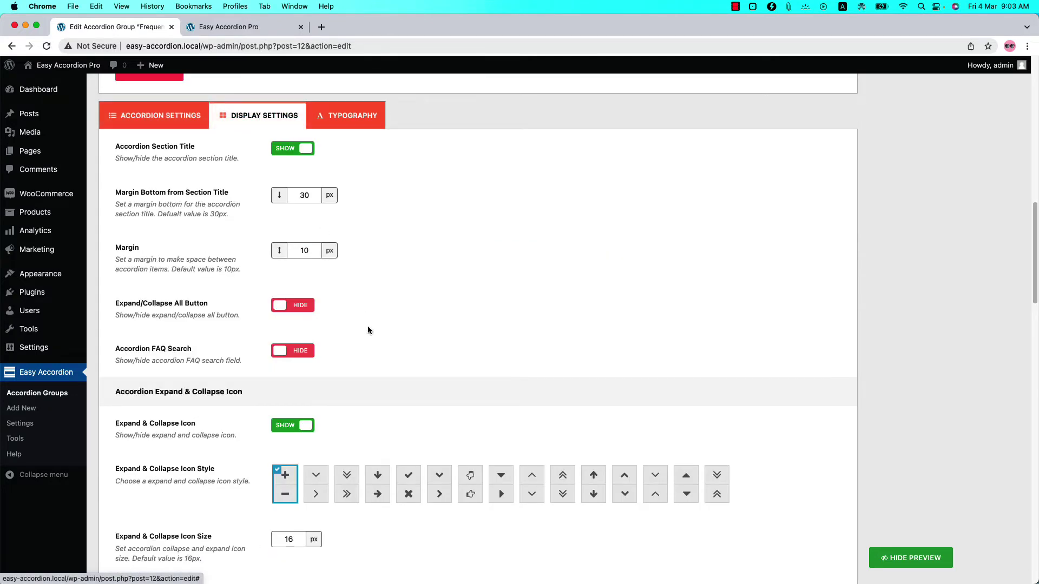
scroll(377, 382, down, 1)
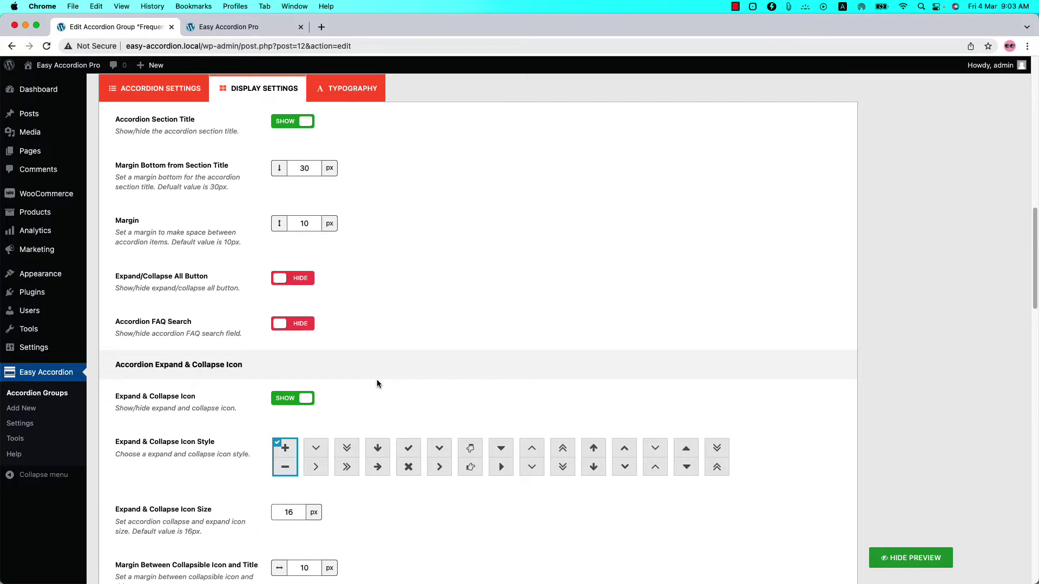
scroll(377, 383, down, 5)
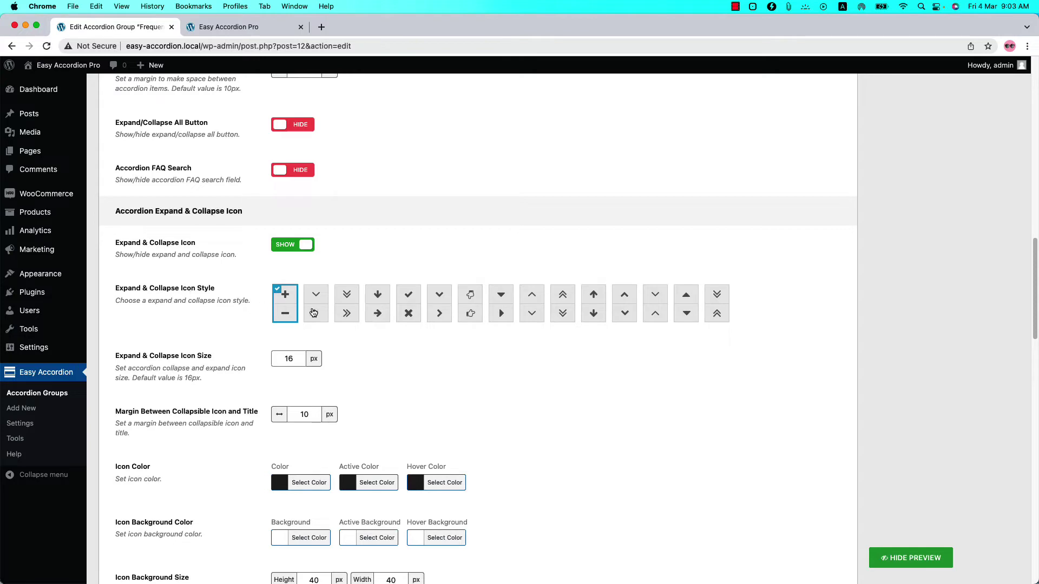
scroll(444, 356, down, 3)
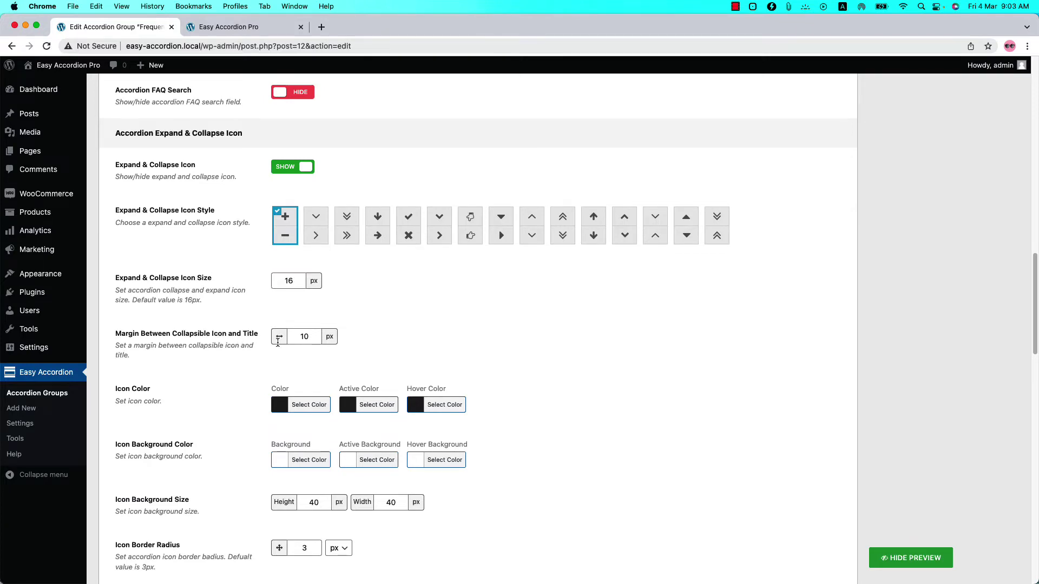
scroll(297, 343, down, 3)
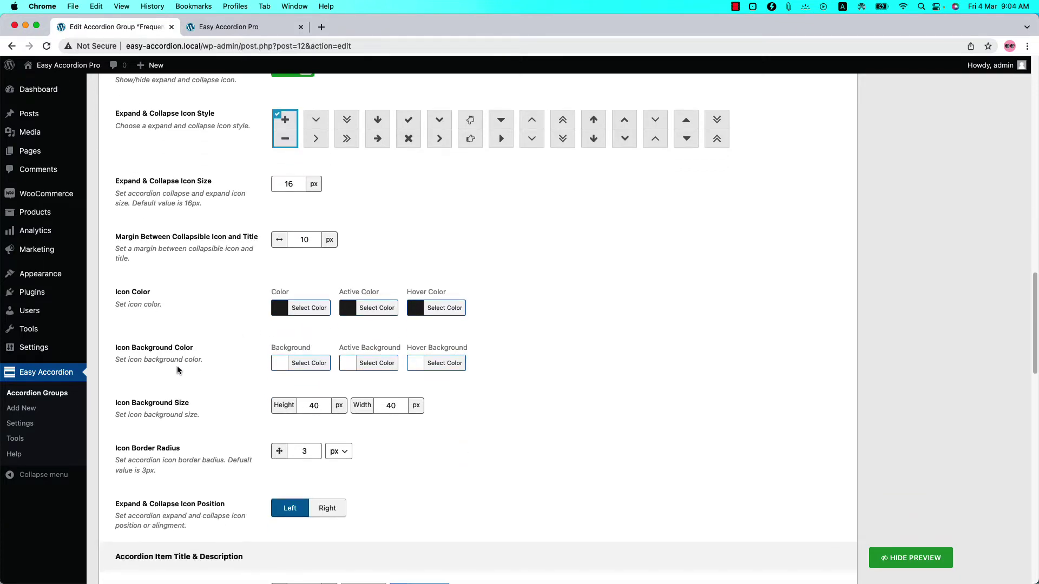
scroll(282, 369, down, 3)
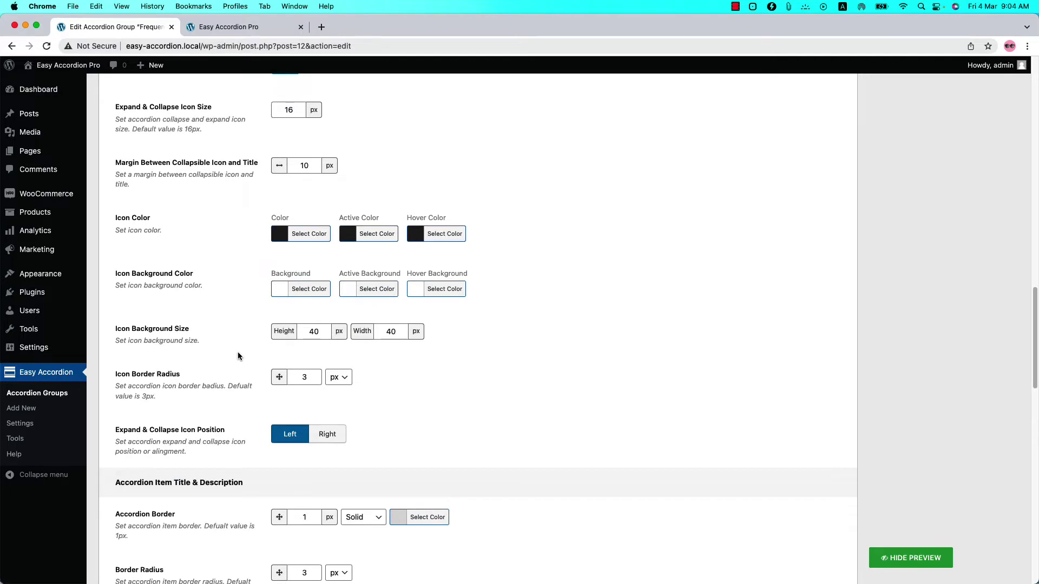
scroll(238, 356, down, 1)
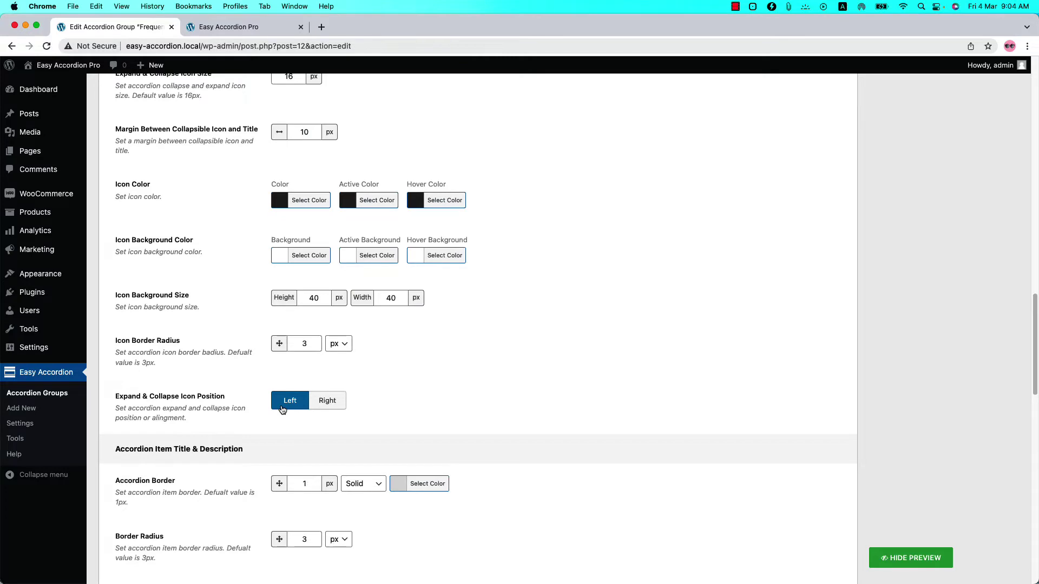
double_click(297, 345)
Set the icon border radius to 0 px and review the remaining display settings.
text(0)
scroll(423, 348, down, 5)
scroll(424, 347, down, 2)
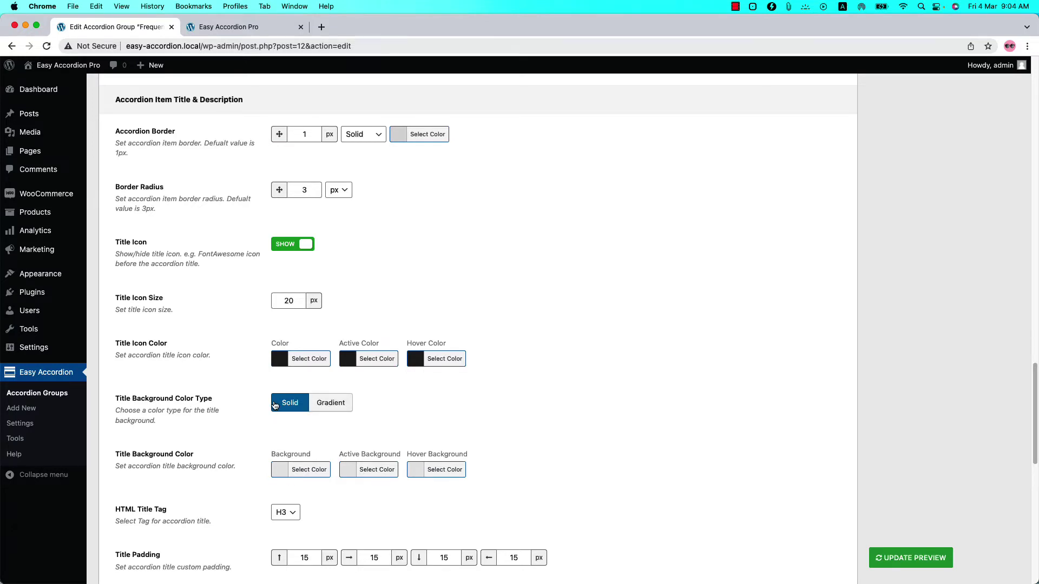
scroll(203, 462, down, 3)
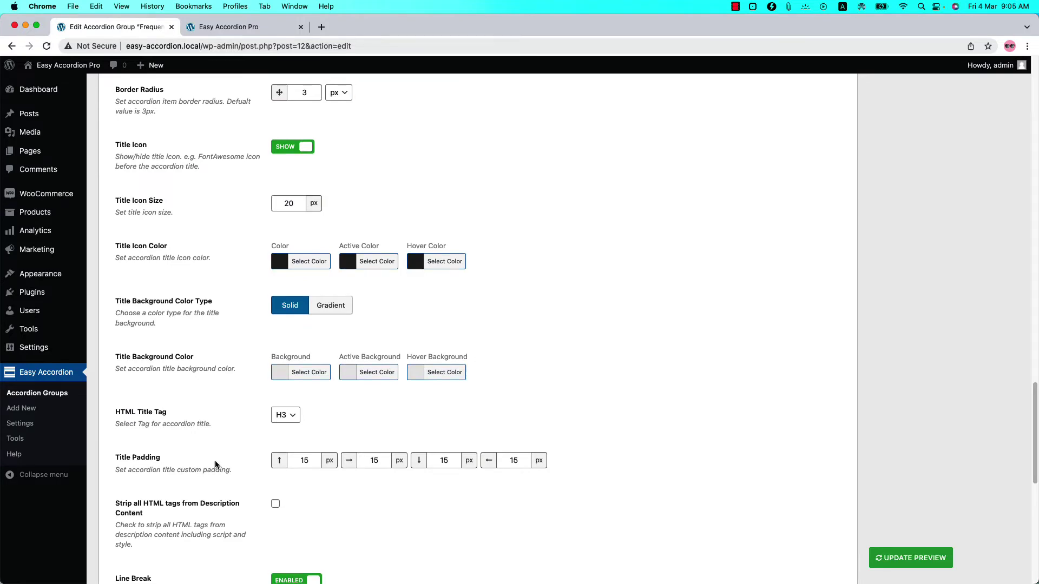
scroll(184, 460, down, 2)
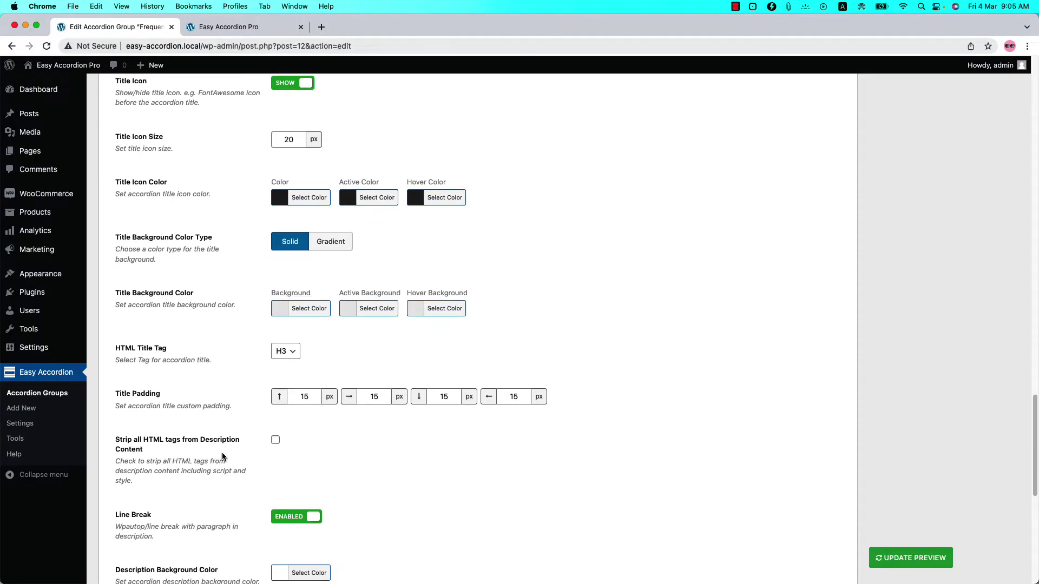
scroll(173, 443, down, 3)
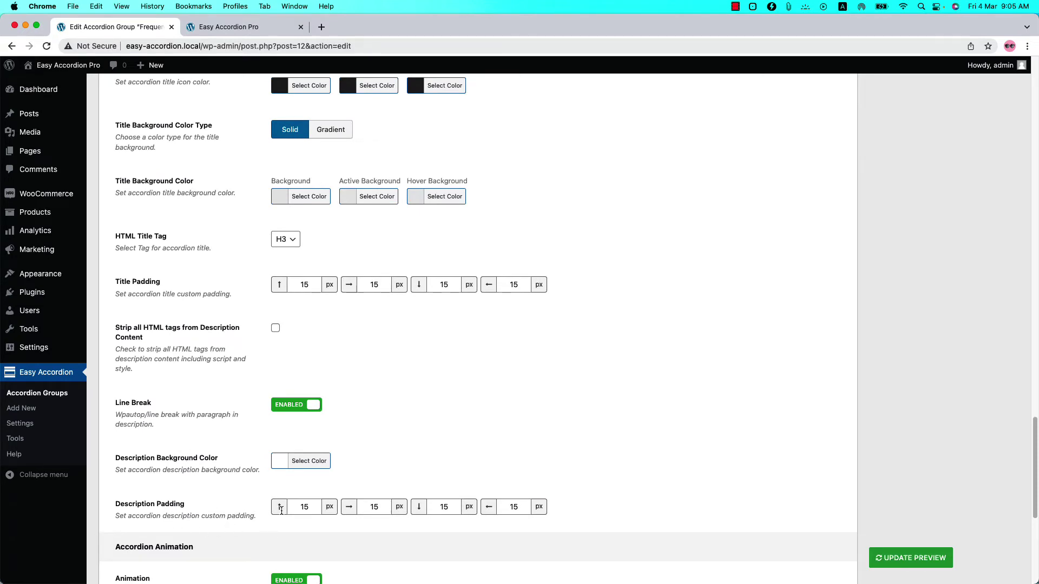
Return to the Accordion Settings tab showing the Theme Two preview.
scroll(366, 434, up, 8)
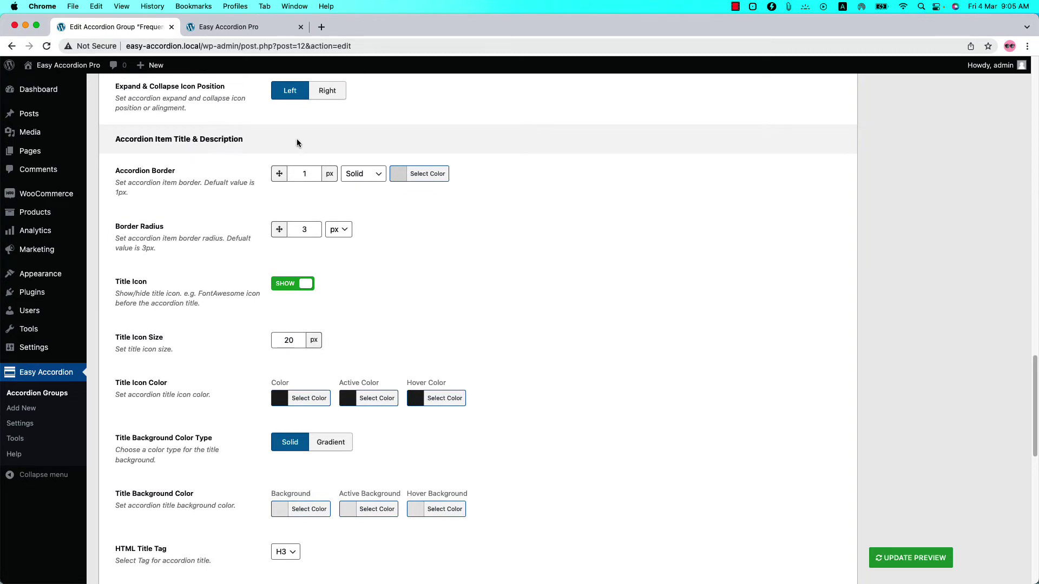
scroll(296, 143, up, 20)
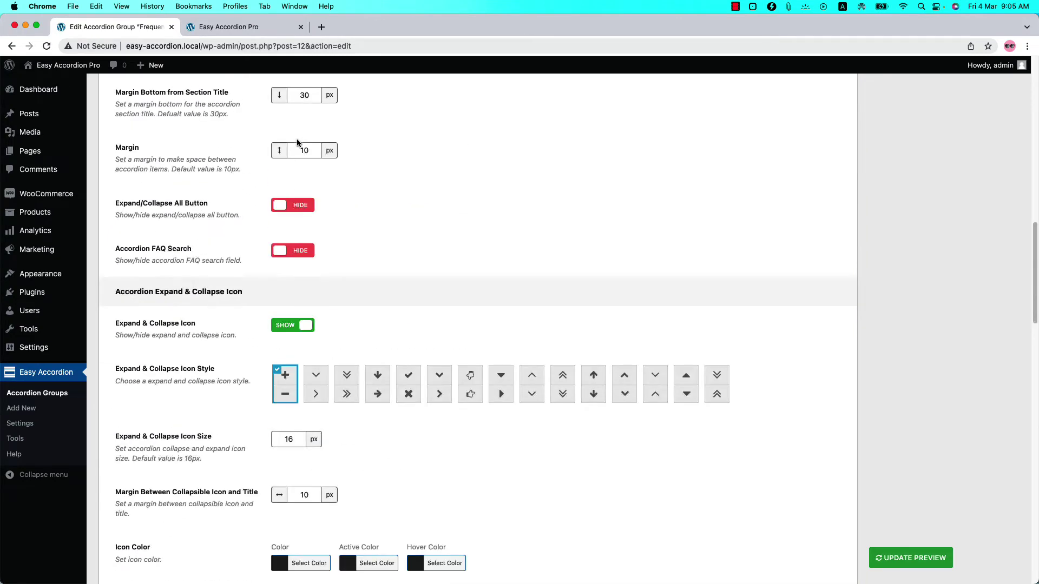
click(179, 232)
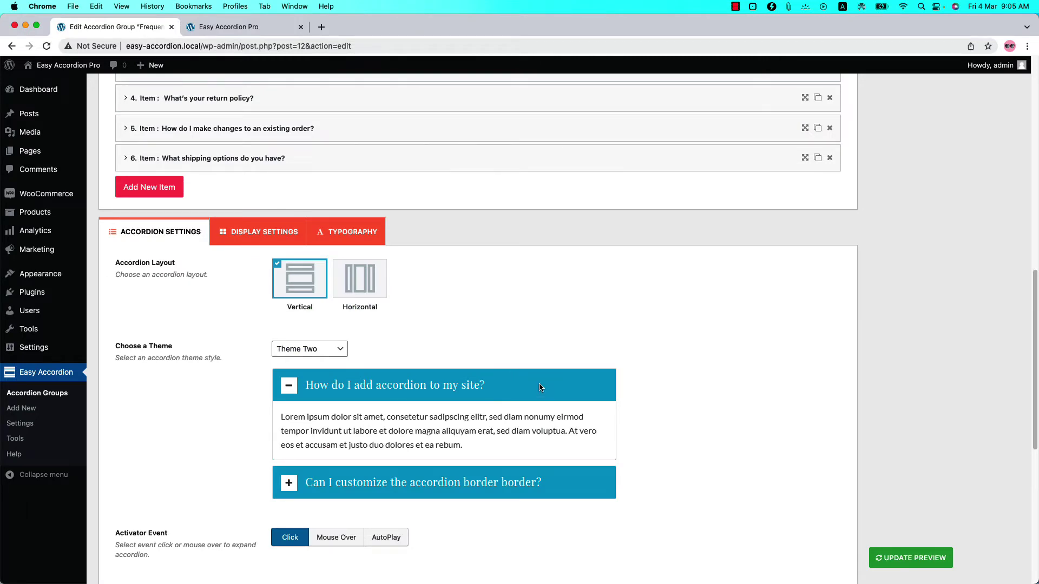
Sample the title-bar blue 3CB0D8 with ColorSlurp and copy its hex code.
click(753, 8)
click(764, 23)
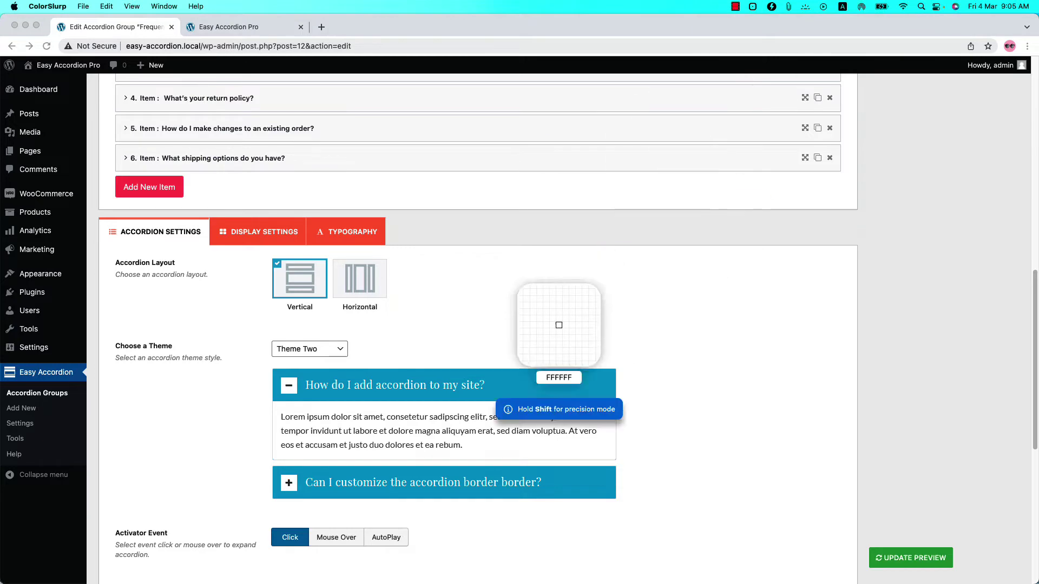
click(547, 385)
click(451, 193)
double_click(451, 193)
key(super+c)
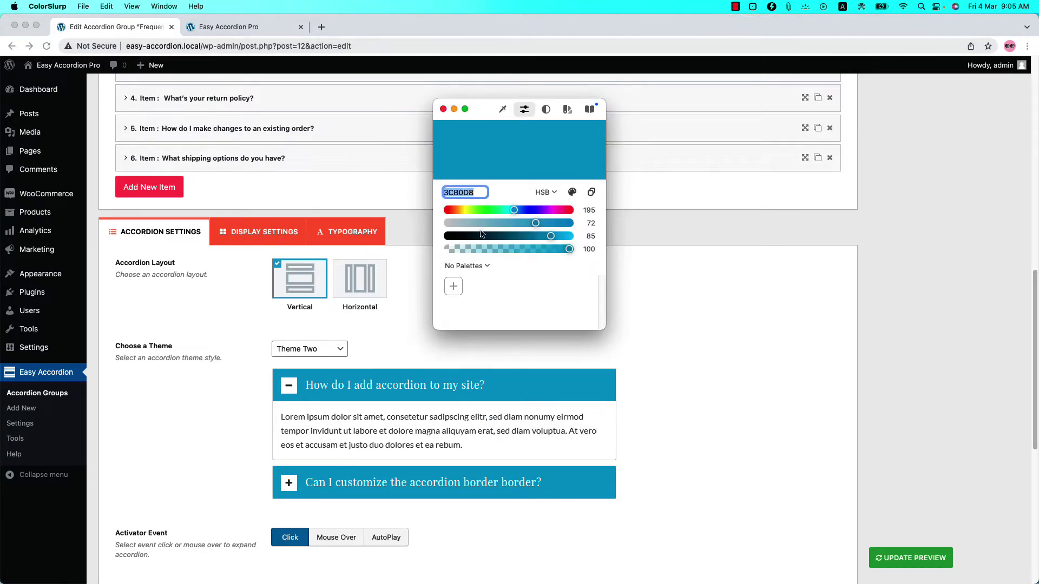
click(443, 109)
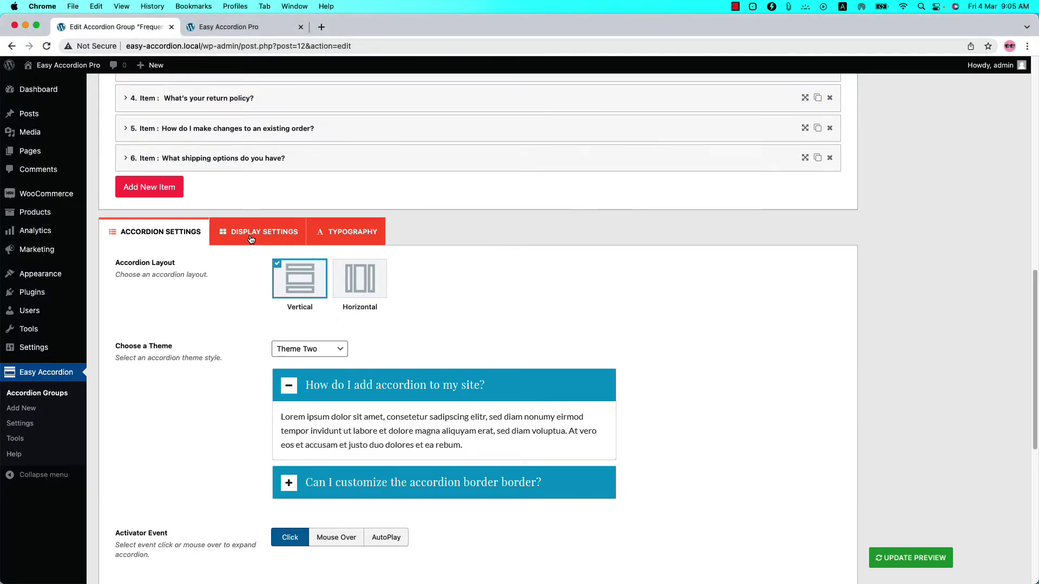
click(248, 242)
Set the title background colour to 3cb0d8, replacing eeeeee.
scroll(260, 303, down, 10)
scroll(263, 390, down, 5)
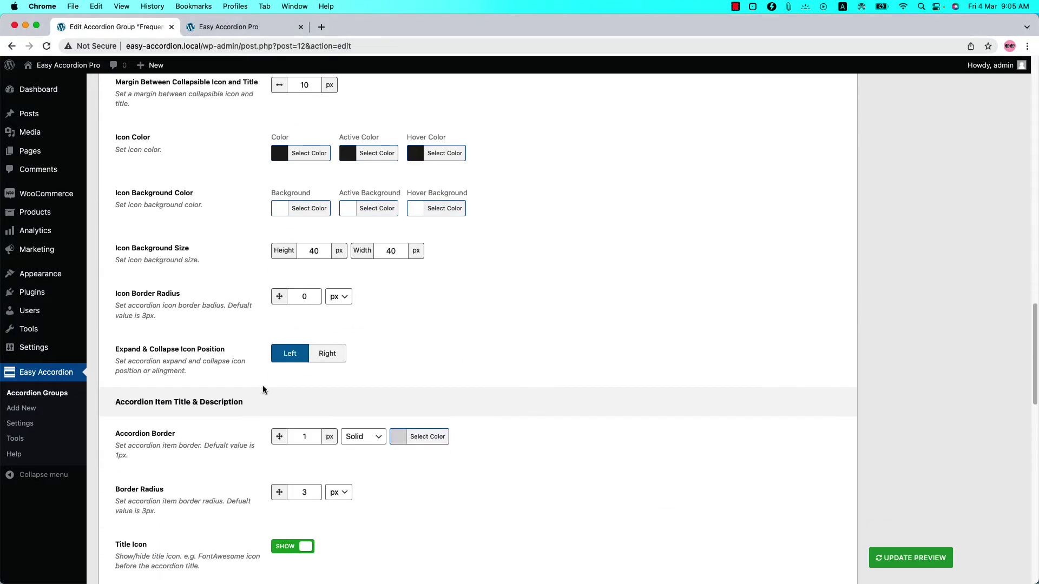
scroll(263, 390, down, 6)
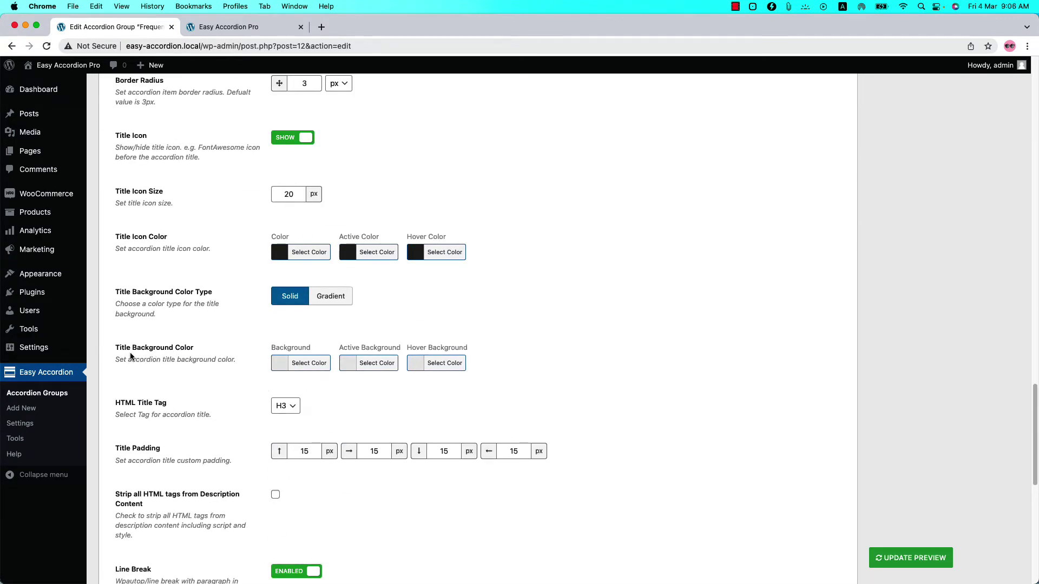
click(299, 367)
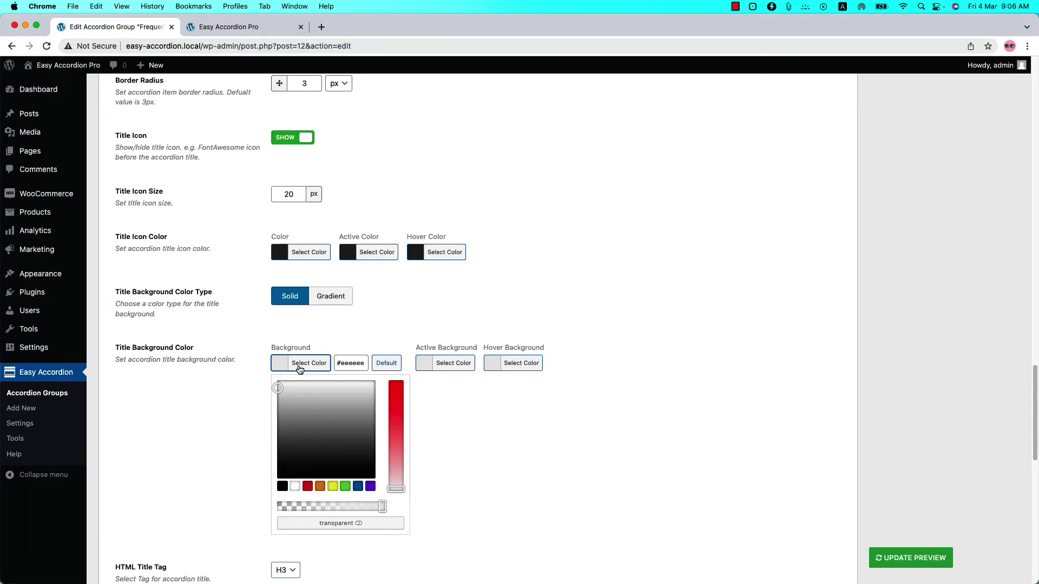
click(341, 364)
double_click(341, 364)
key(cmd+v)
Set the active and hover title backgrounds to 3cb0d8 and update the preview.
click(438, 363)
click(428, 363)
double_click(421, 363)
text(3cb0d8)
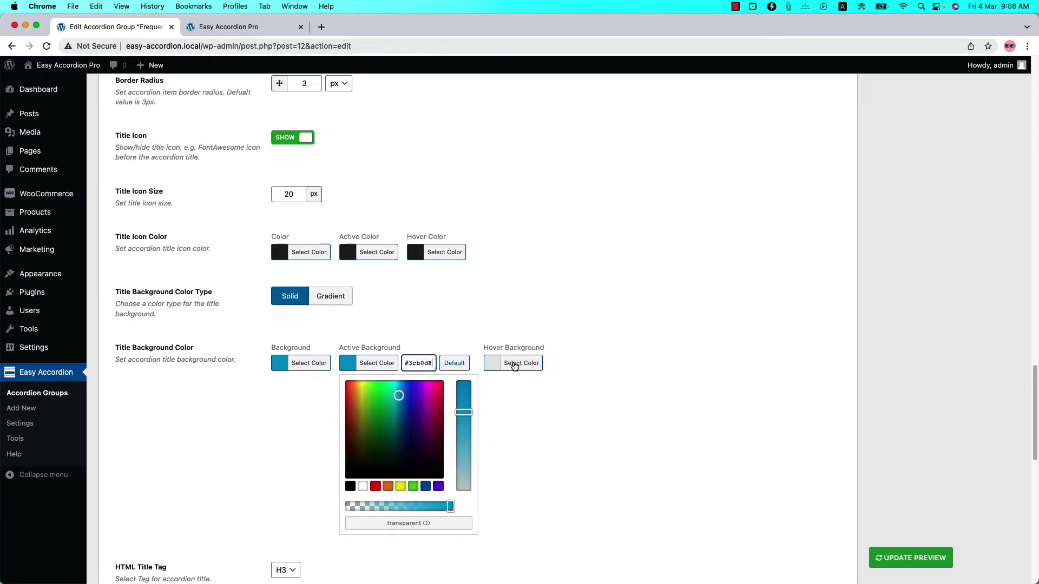
click(515, 363)
double_click(496, 363)
key(super+v)
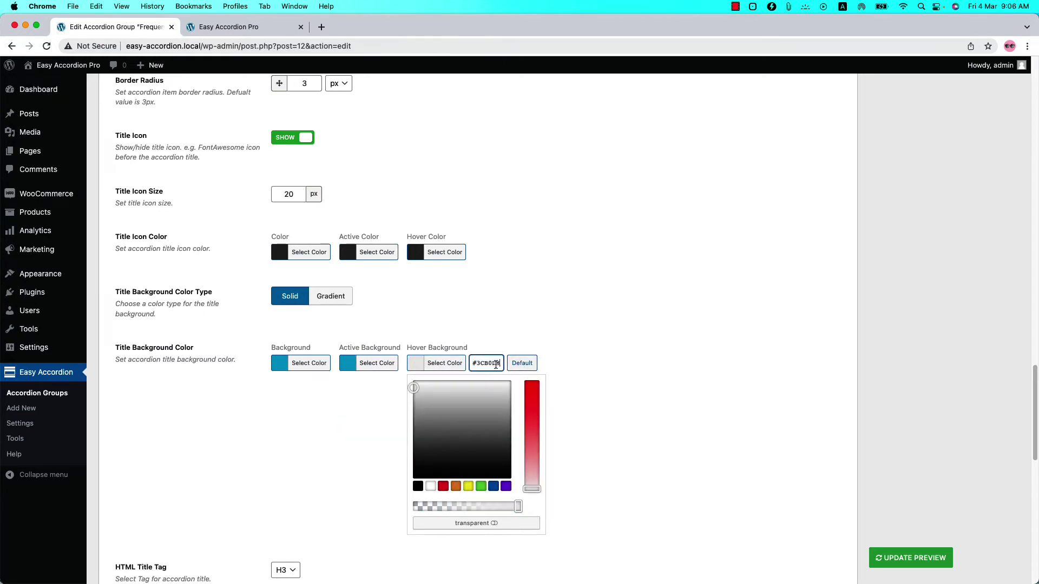
click(552, 355)
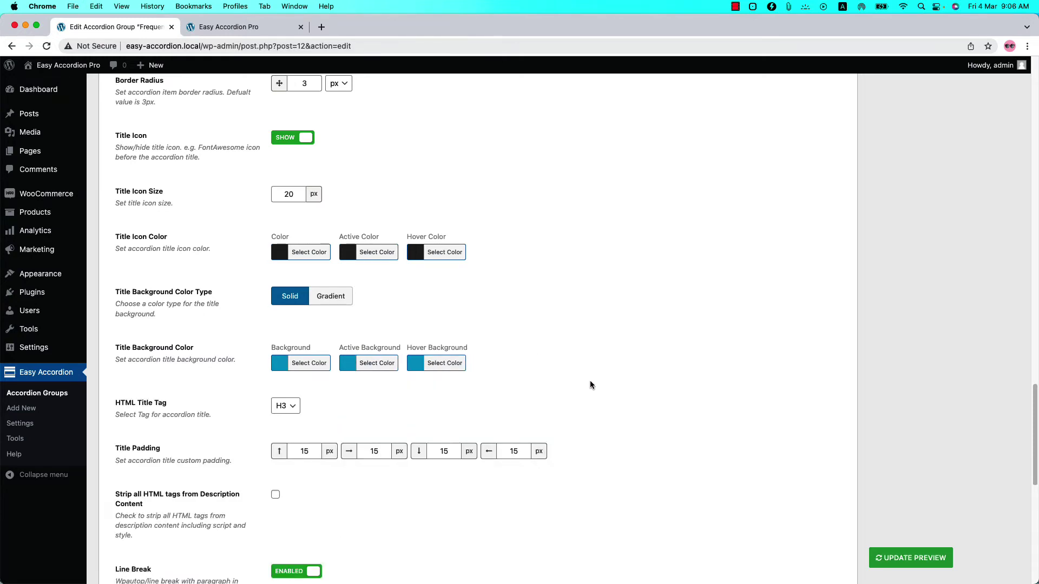
click(901, 558)
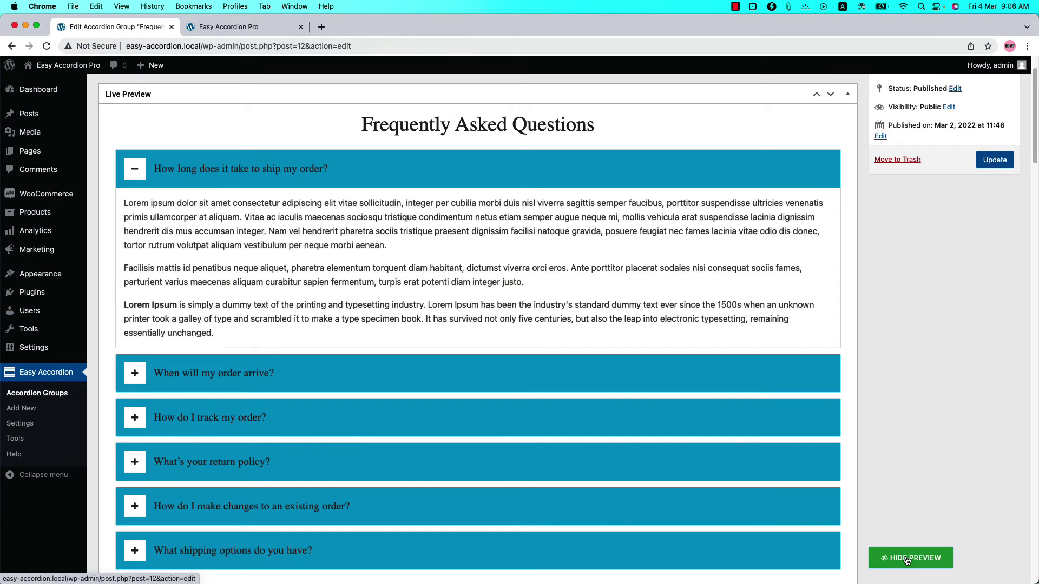
Collapse the first preview item, then open the Typography tab with its Open Sans and Playfair Display fonts.
click(340, 169)
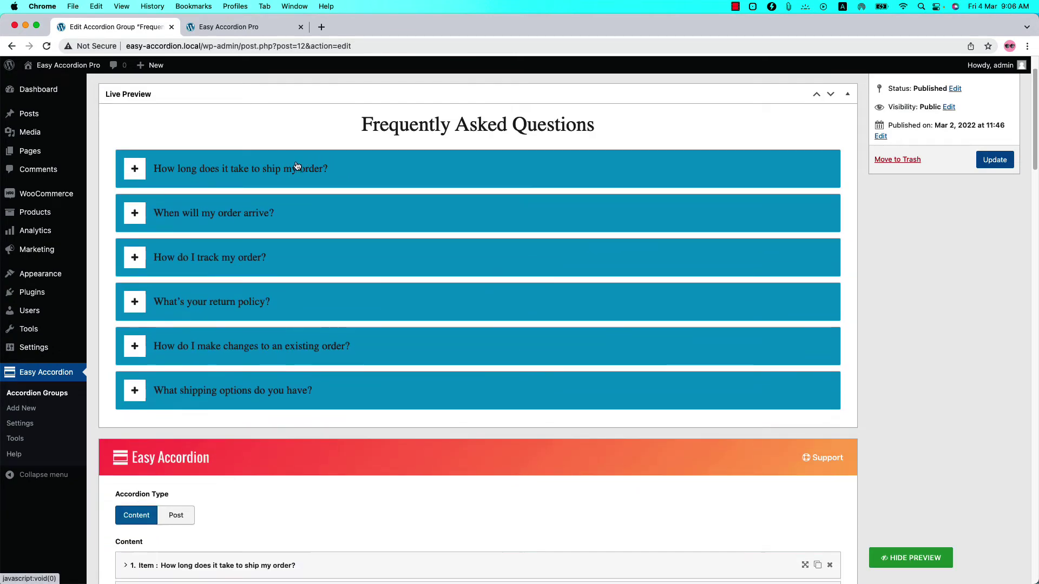
scroll(302, 498, down, 12)
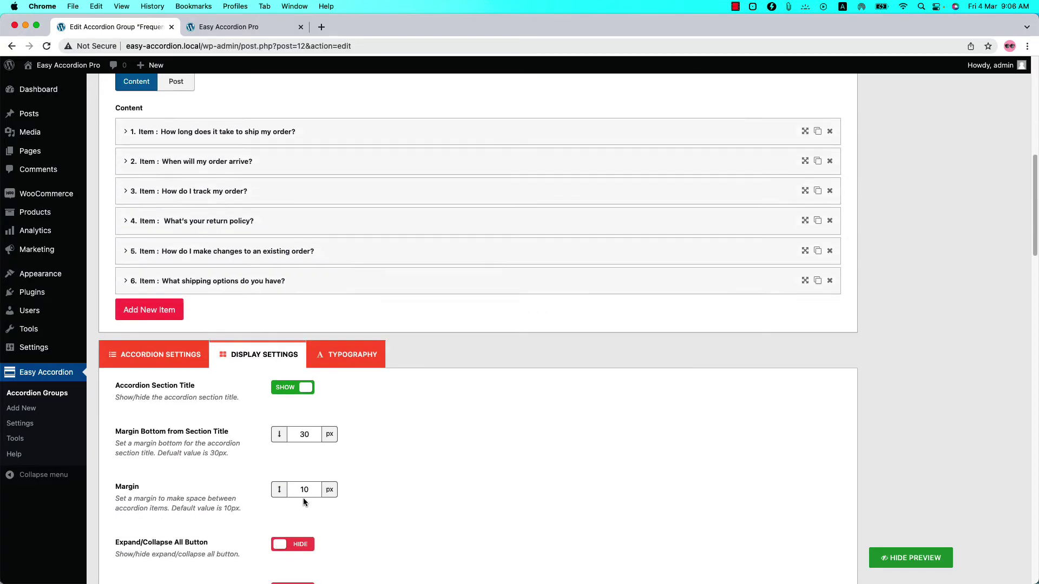
click(156, 143)
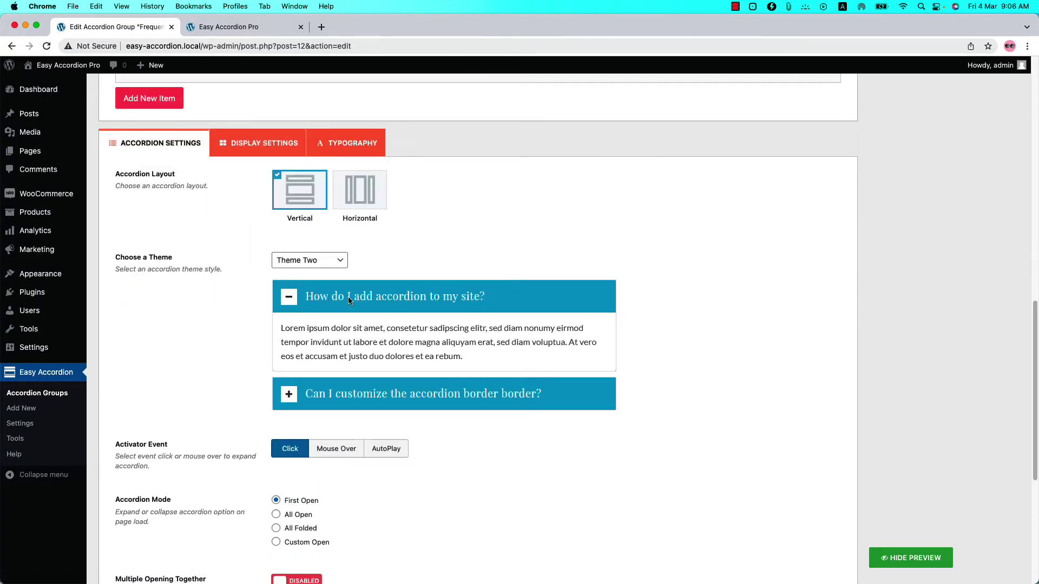
scroll(356, 302, up, 11)
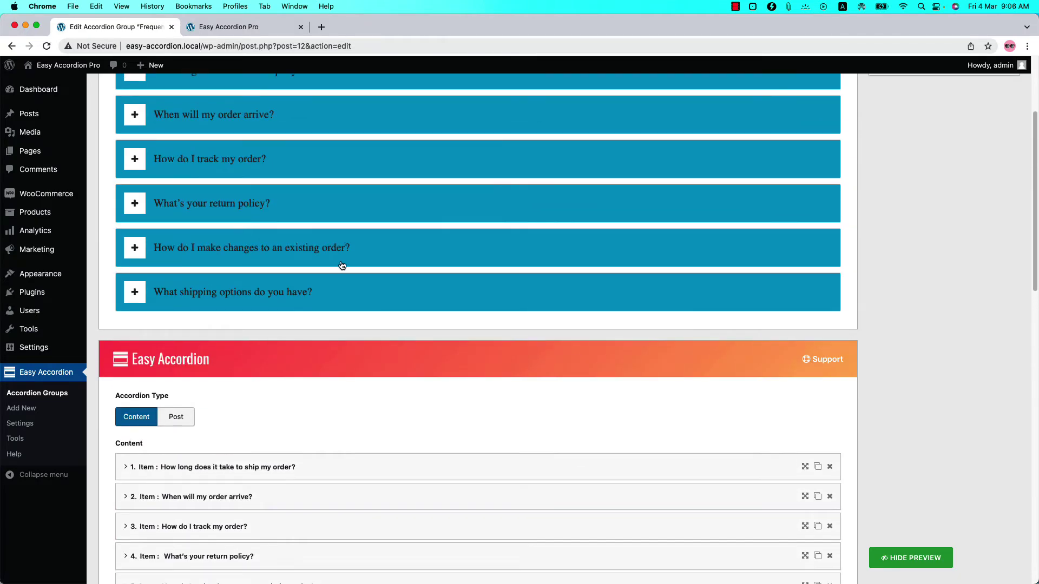
scroll(378, 251, down, 8)
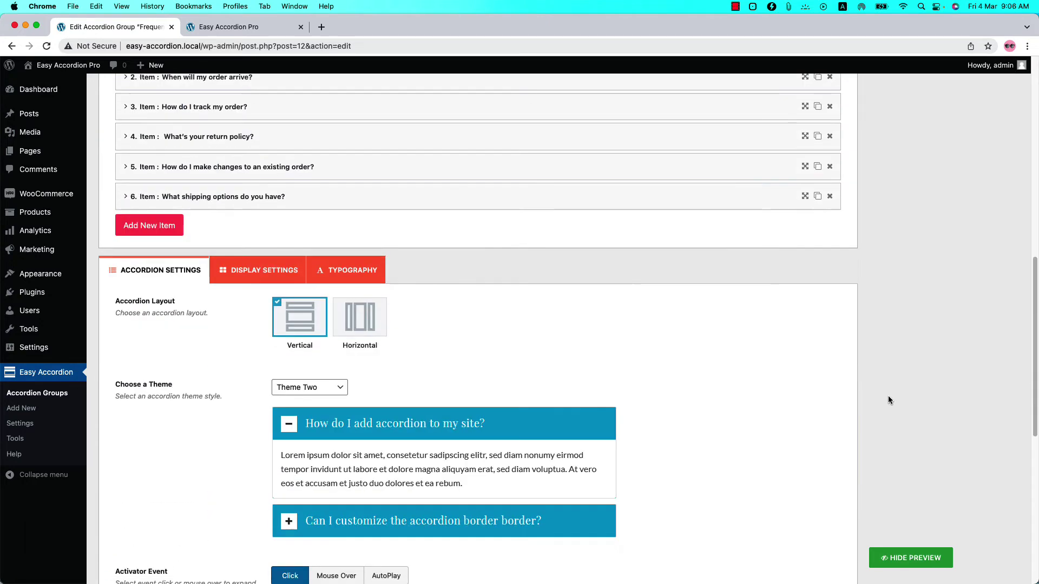
click(372, 269)
scroll(279, 456, down, 3)
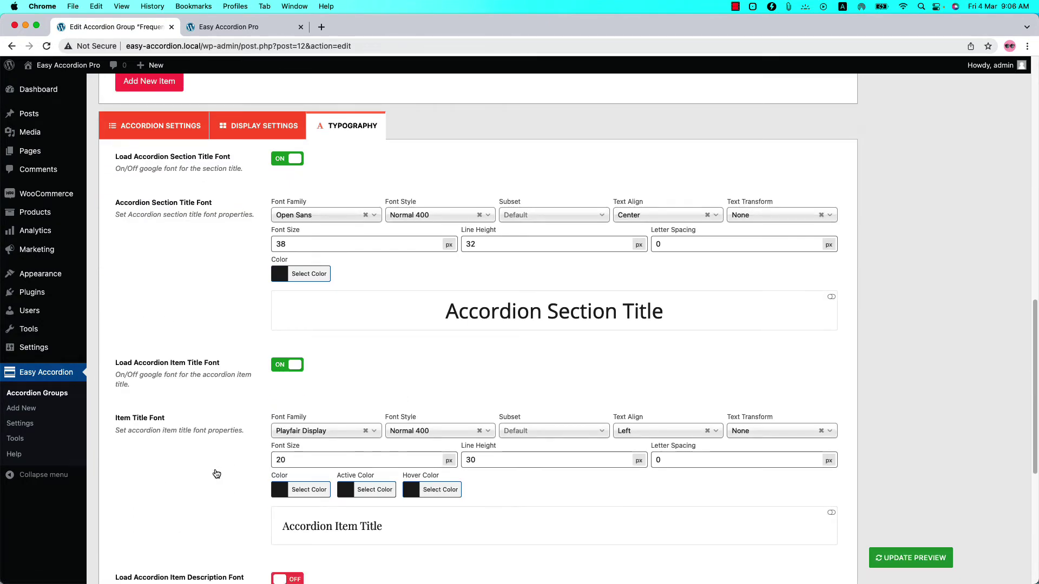
Make the item title colour, active colour and hover colour white, then update the preview.
click(304, 491)
scroll(304, 491, down, 2)
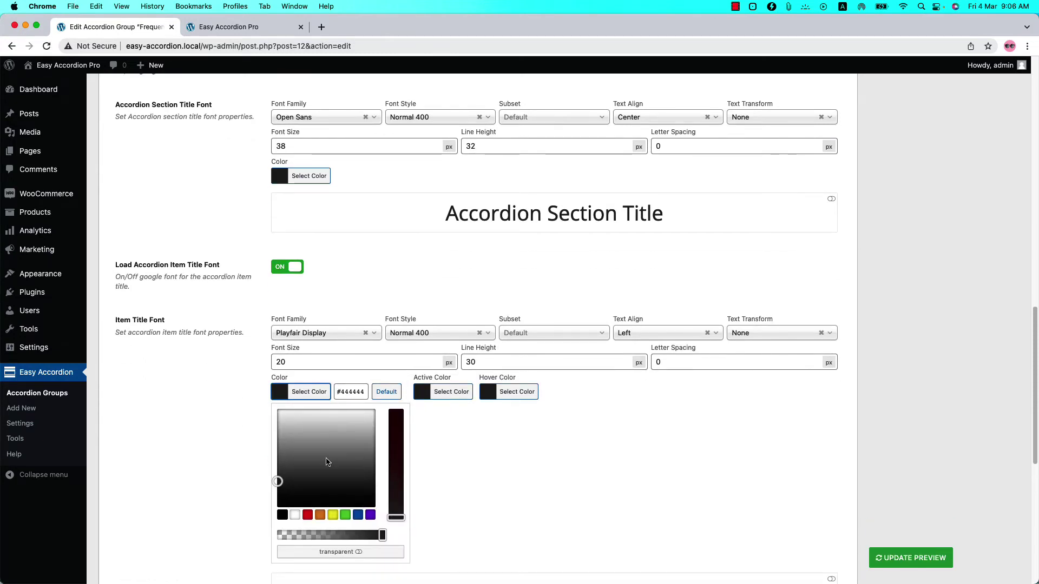
click(296, 515)
click(442, 392)
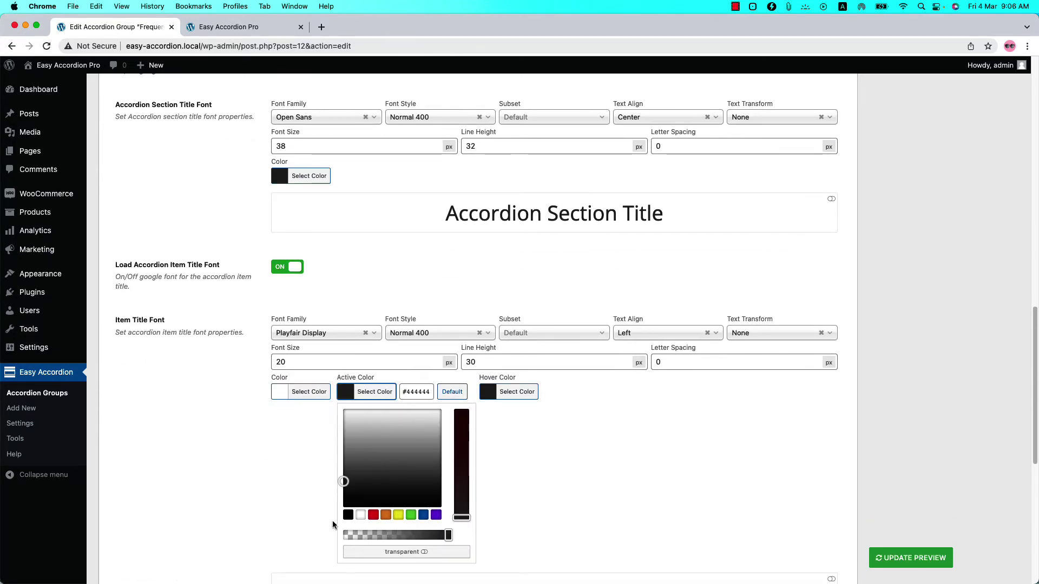
click(509, 392)
click(428, 516)
click(649, 473)
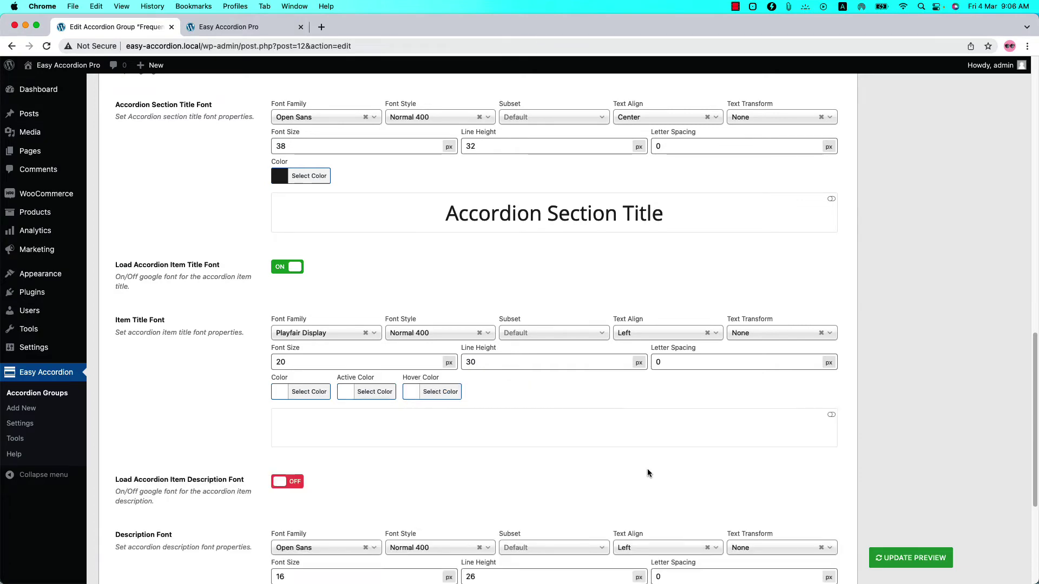
click(888, 554)
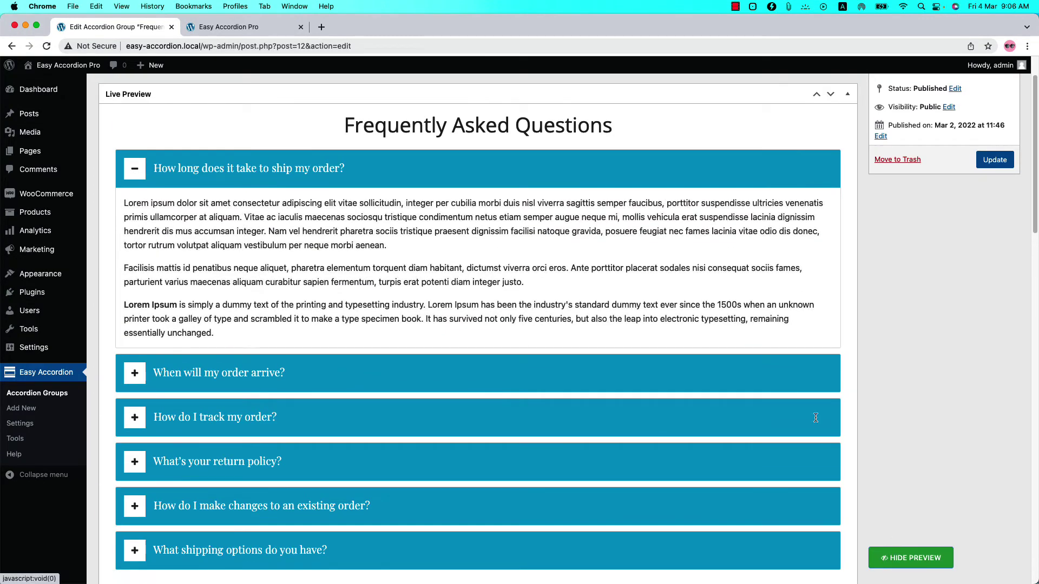
Collapse the first FAQ item in the live preview and scroll down the settings.
click(391, 171)
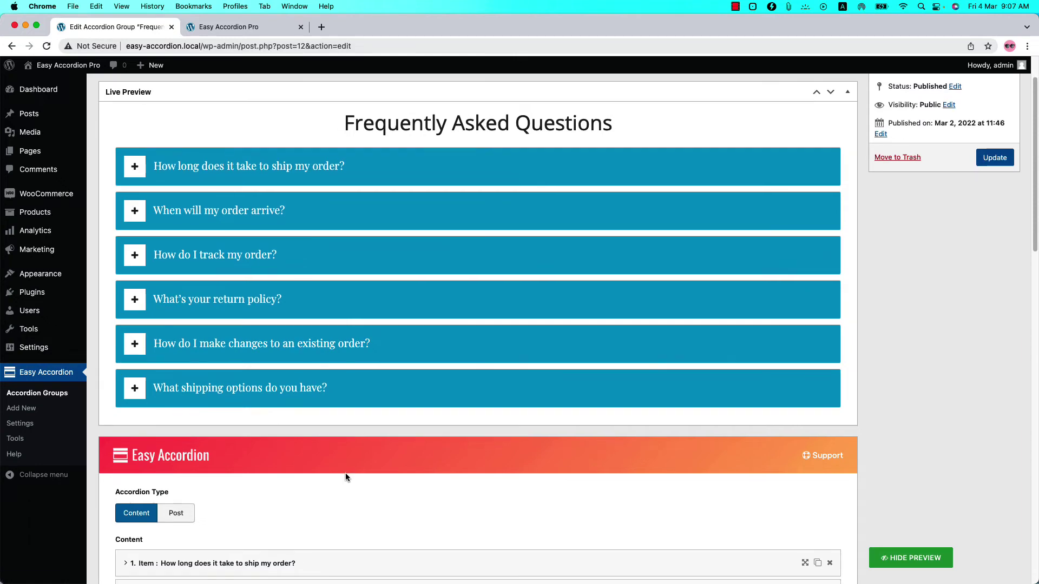
scroll(345, 475, down, 10)
In Display Settings, set the Expand & Collapse Icon Style to chevrons and update the preview.
click(262, 259)
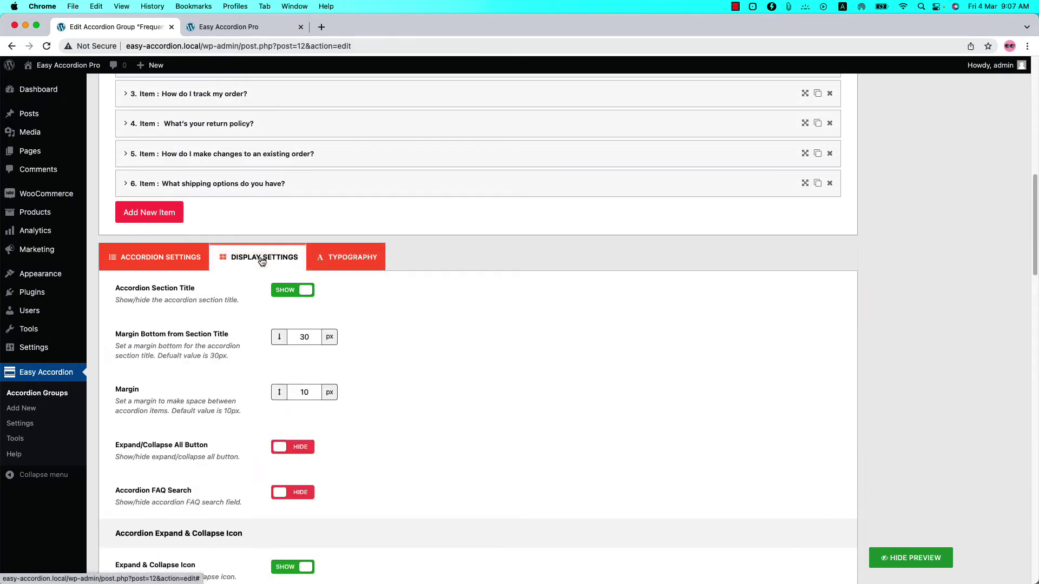
scroll(262, 262, down, 5)
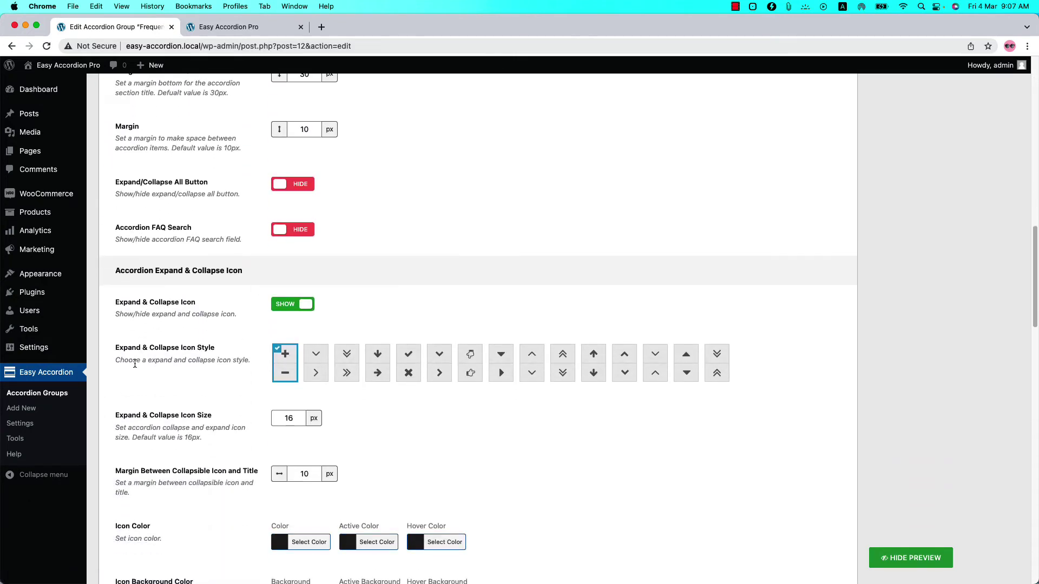
click(306, 360)
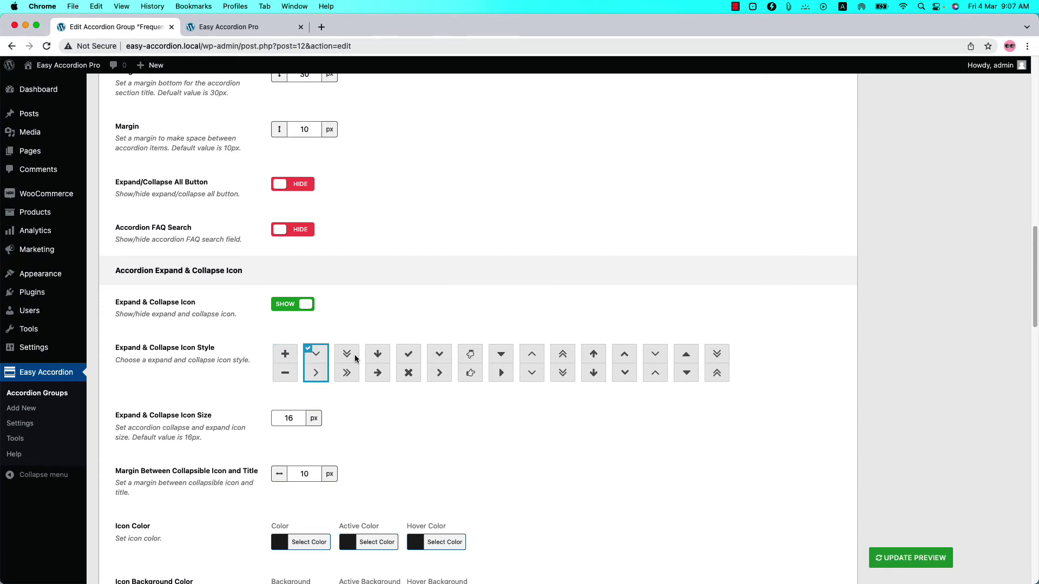
click(892, 561)
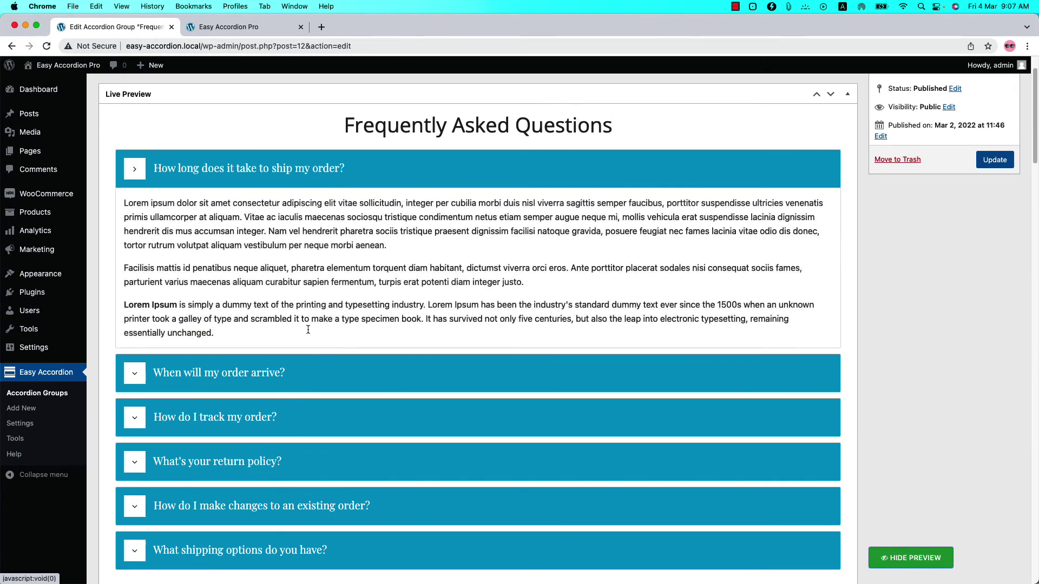
Test the chevron icons by toggling the first and 'When will my order arrive?' preview items.
click(149, 184)
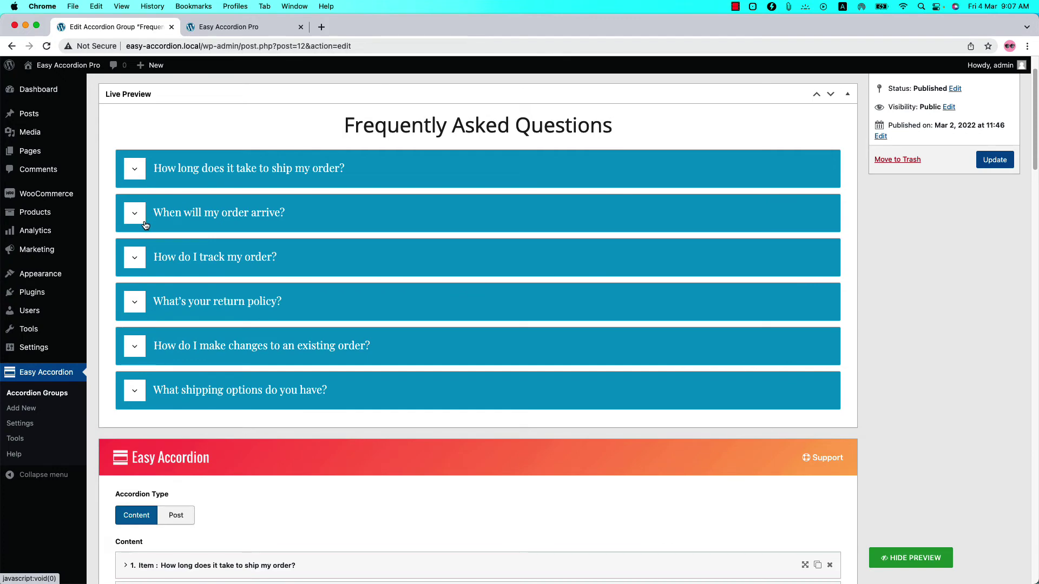
click(144, 226)
click(144, 225)
scroll(236, 506, down, 20)
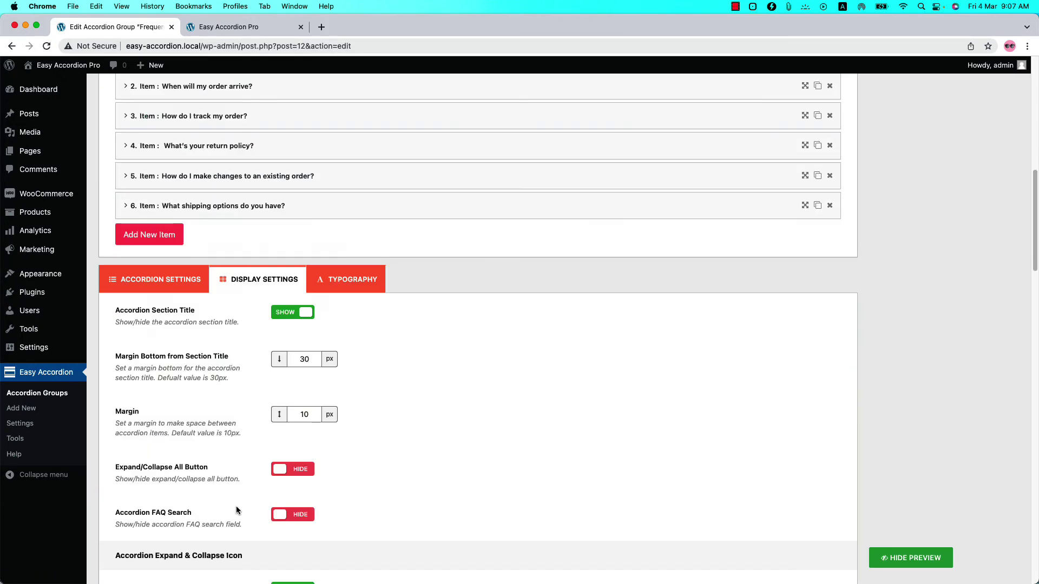
scroll(236, 505, down, 10)
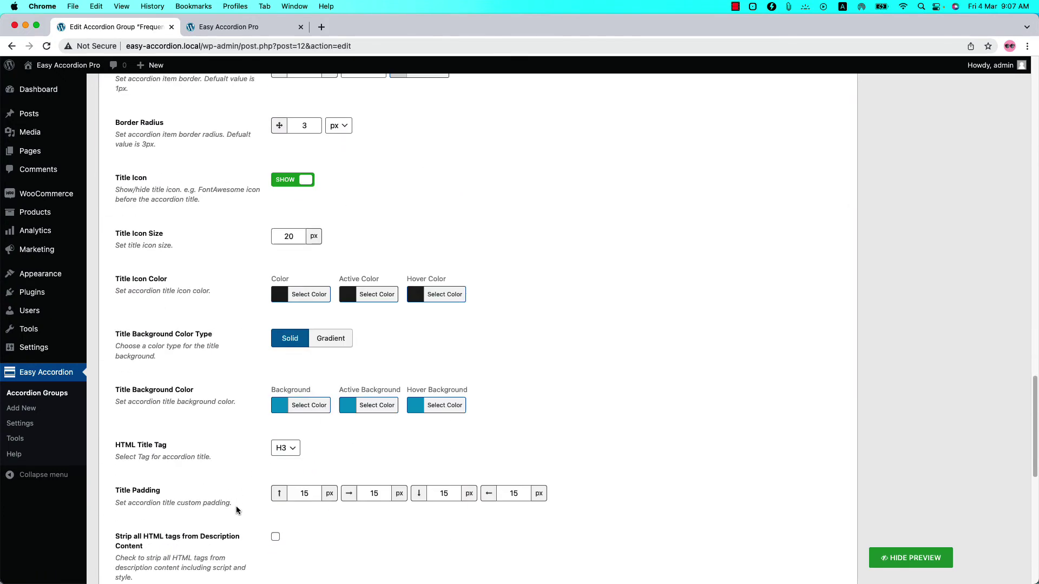
Set title Background to gold, Active to #ddd03e and Hover to #cca239, then refresh the preview.
click(308, 406)
drag(310, 428, 292, 433)
click(447, 405)
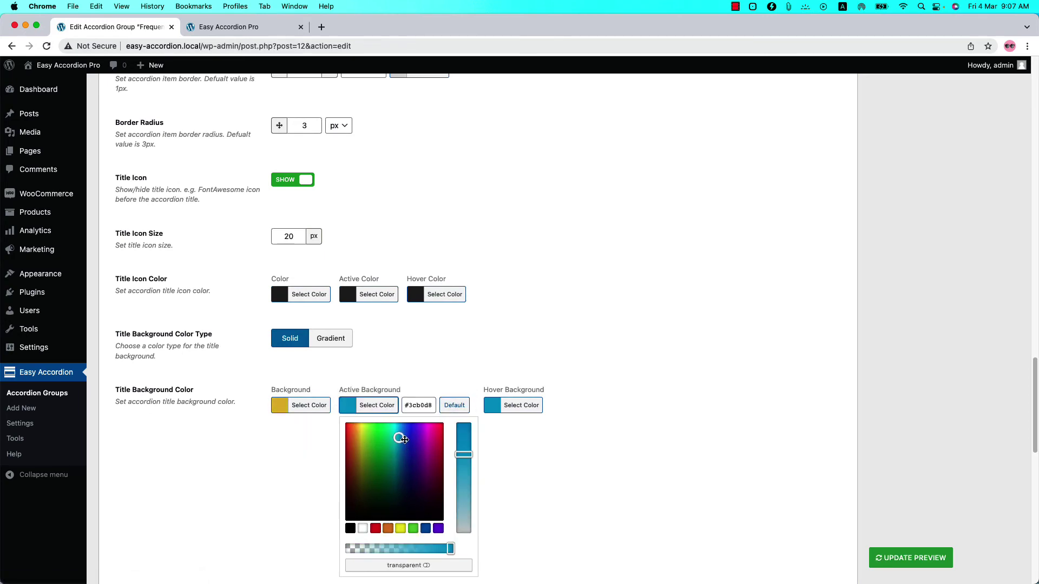
click(372, 438)
drag(374, 439, 360, 434)
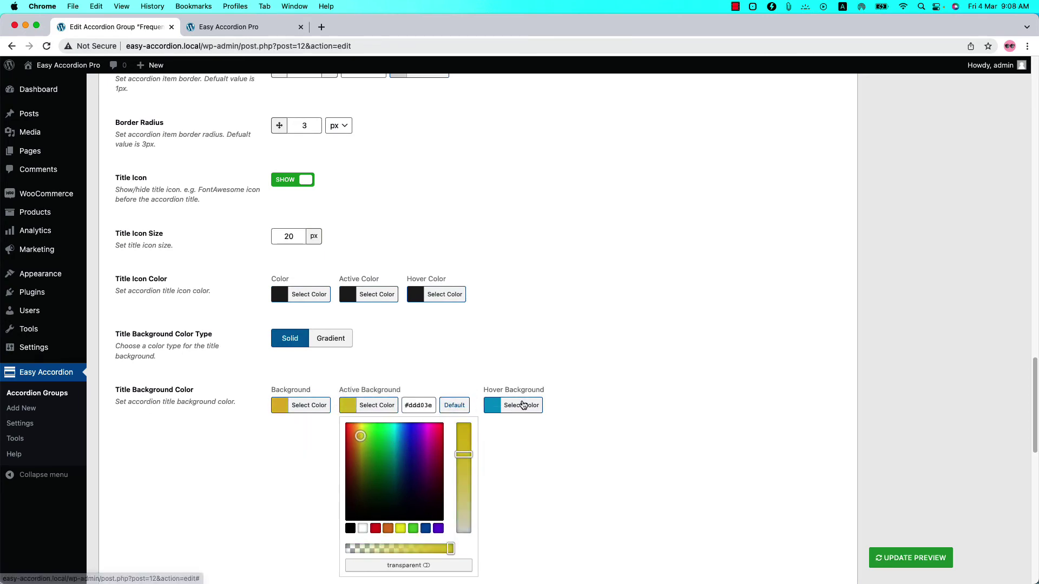
click(527, 405)
drag(468, 439, 425, 443)
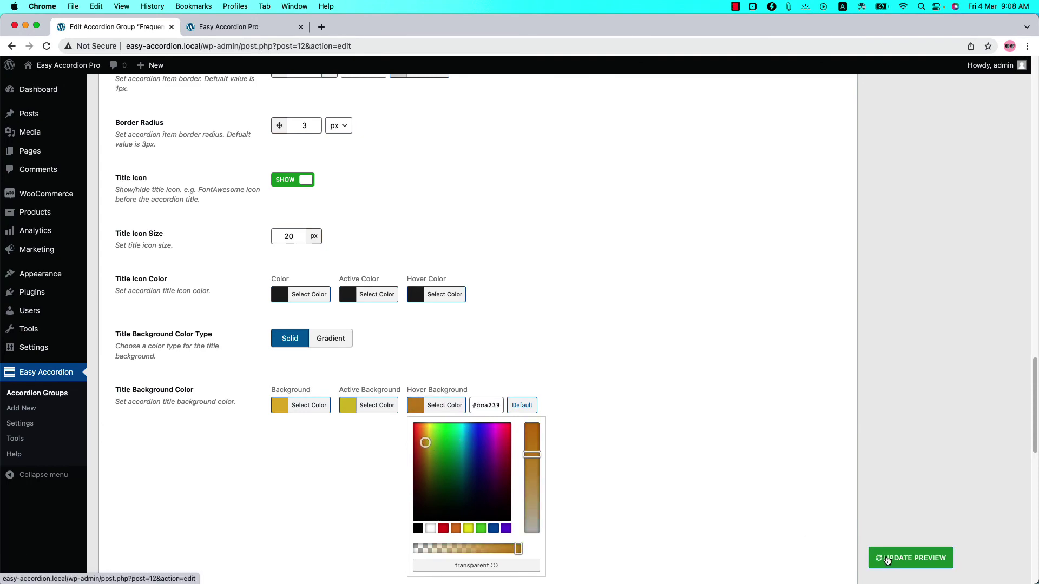
click(888, 559)
click(324, 182)
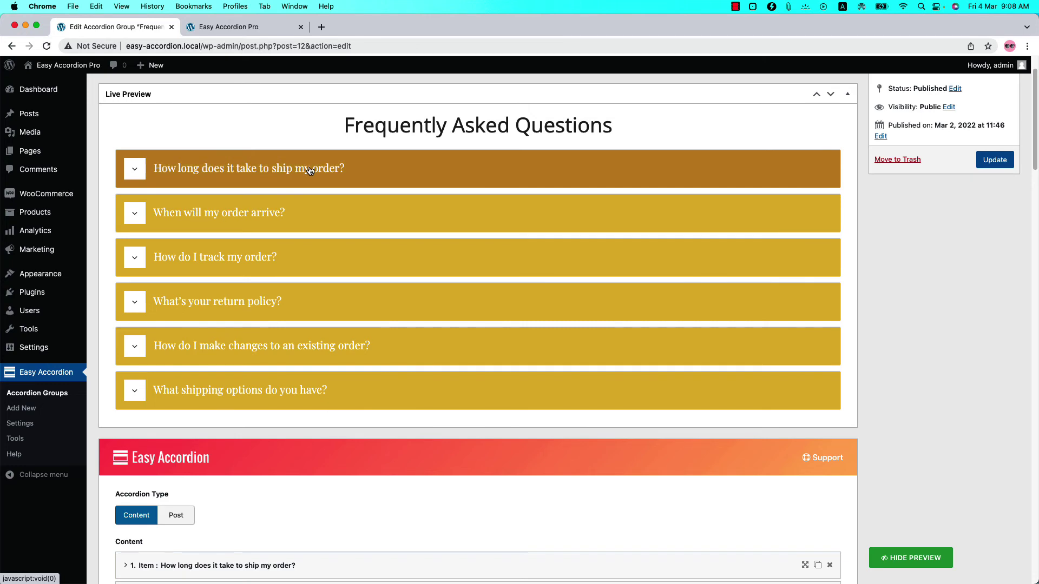
Check the first gold FAQ item in the preview, then Update the accordion group.
click(310, 169)
click(310, 170)
scroll(339, 521, down, 10)
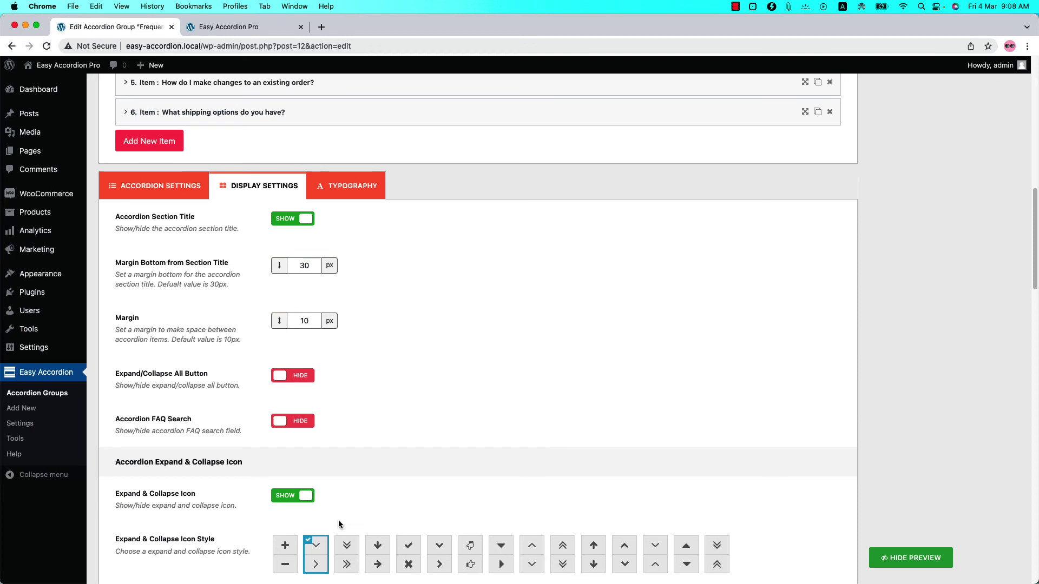
scroll(988, 382, up, 10)
scroll(989, 382, up, 1)
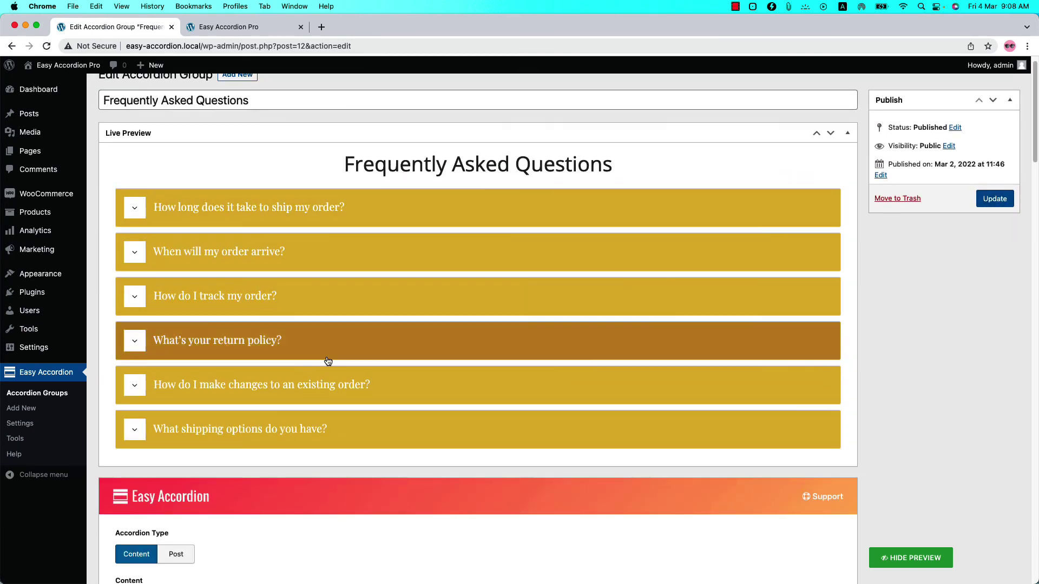
click(995, 199)
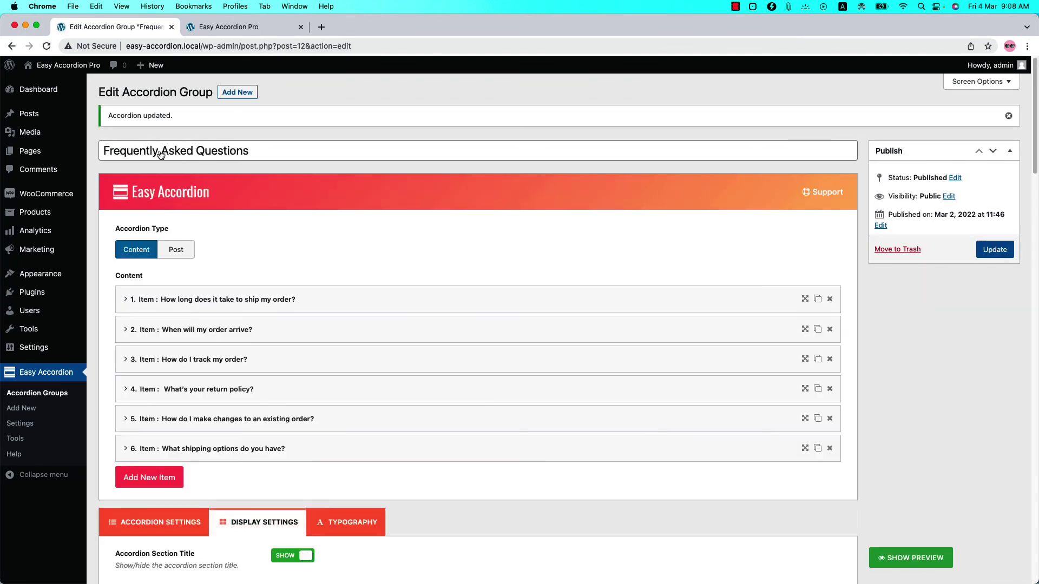
Add a new page with an Easy Accordion Pro block showing Frequently Asked Questions #(12).
mouse_move(76, 152)
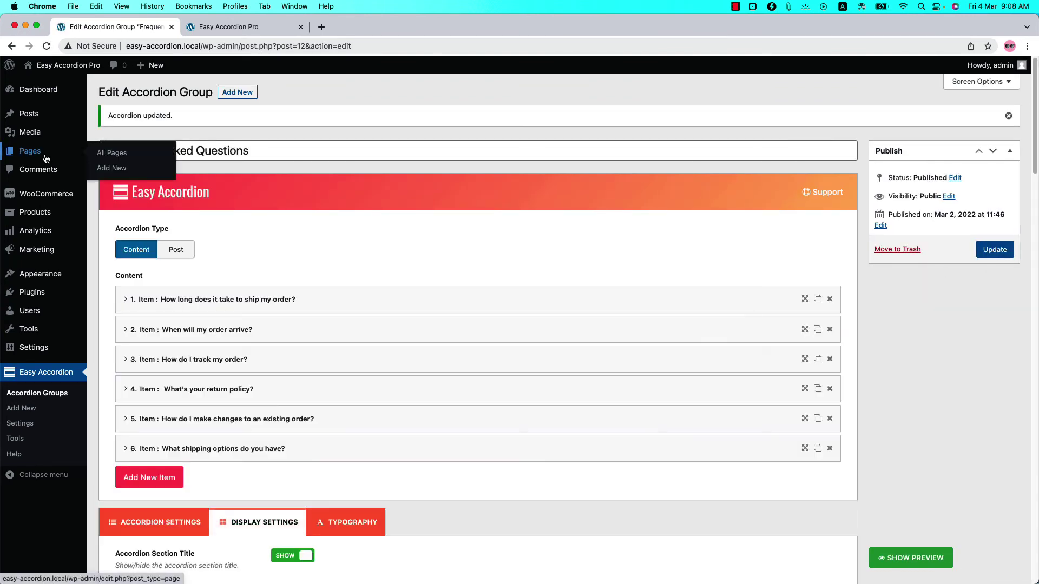
click(118, 169)
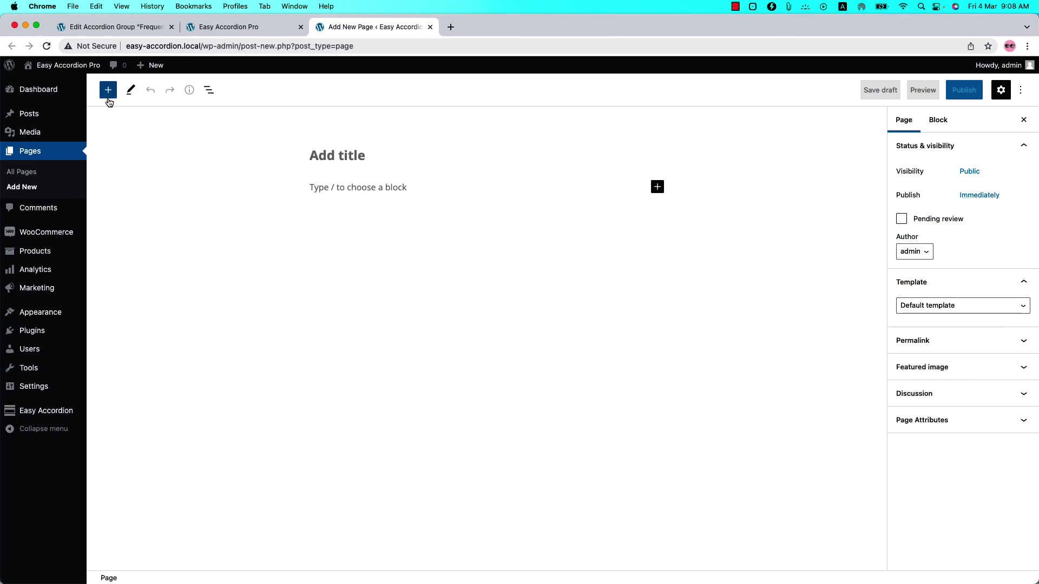
click(108, 91)
click(177, 368)
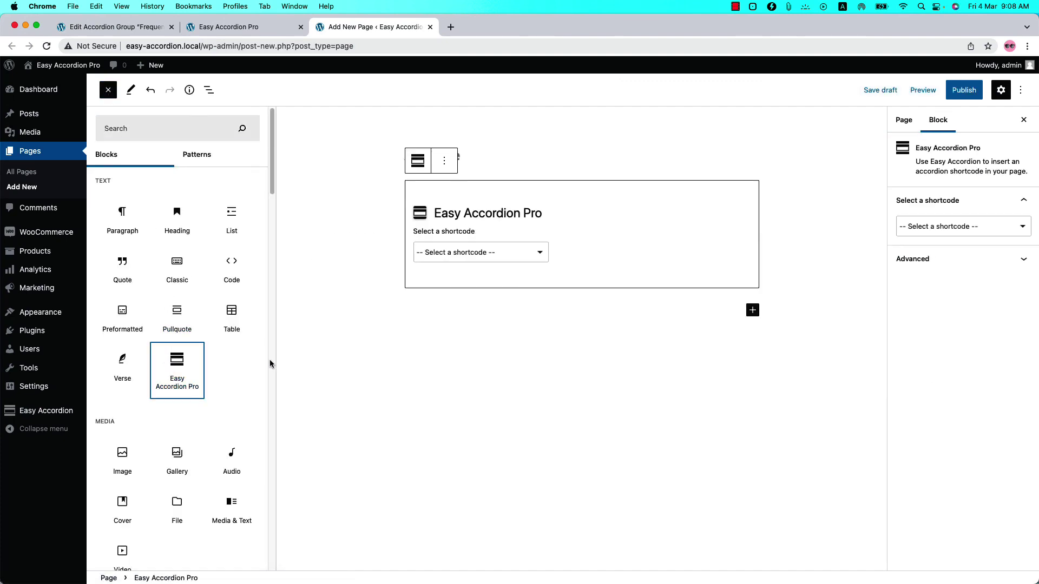
click(453, 254)
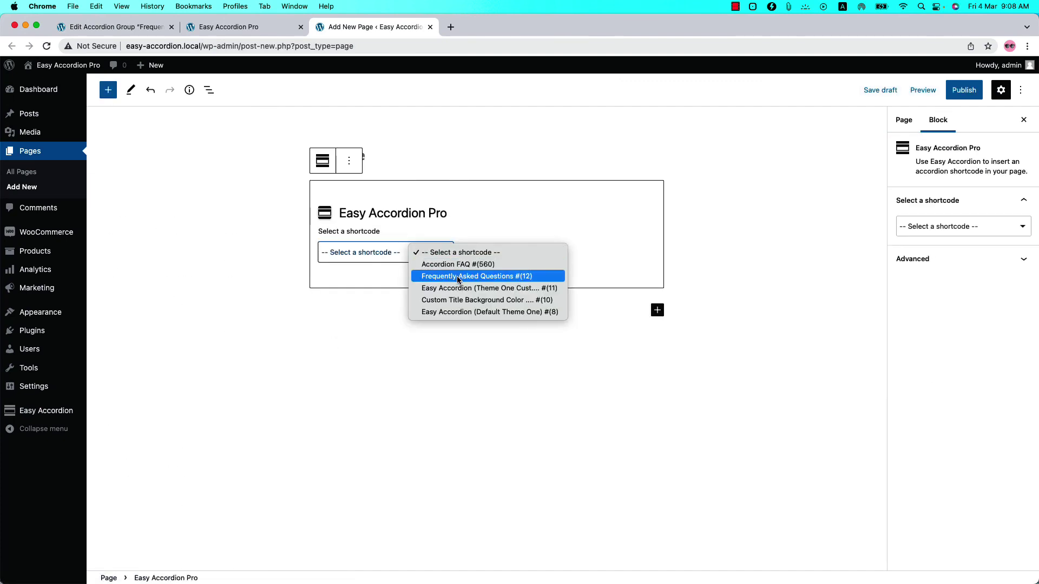
click(458, 278)
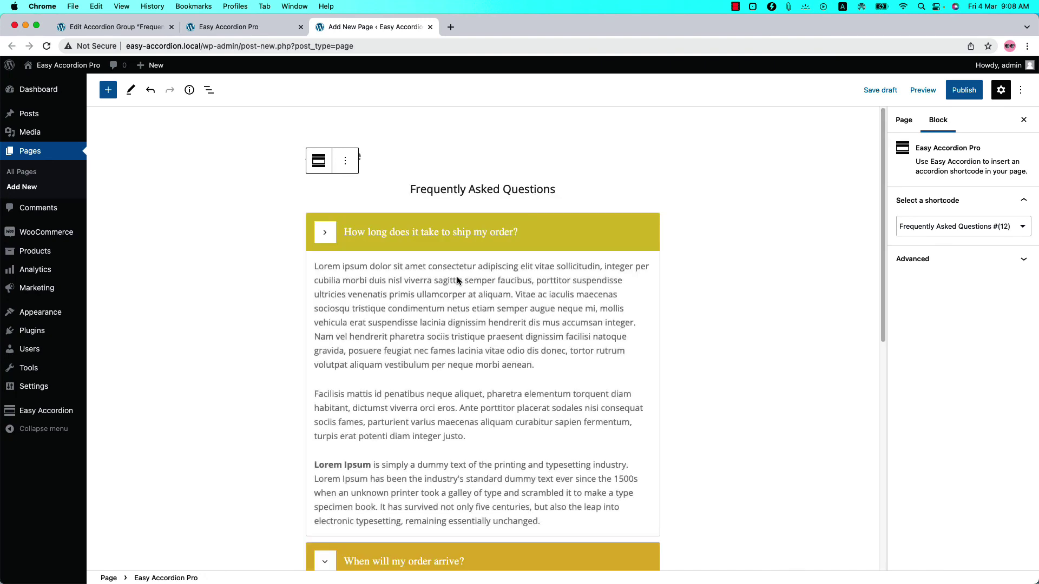
Publish the new FAQ page and view it live.
click(464, 233)
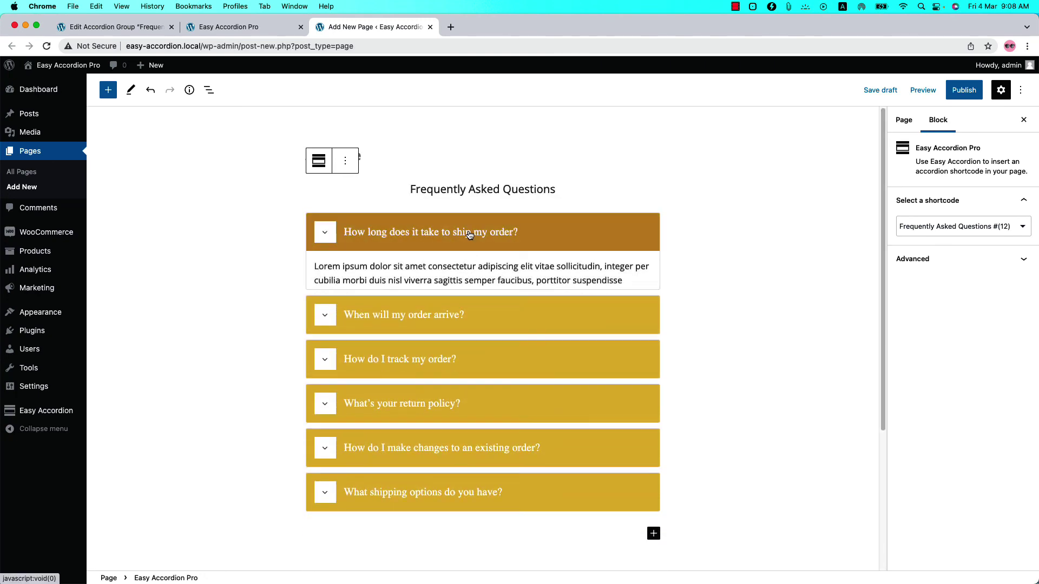
click(952, 95)
click(942, 91)
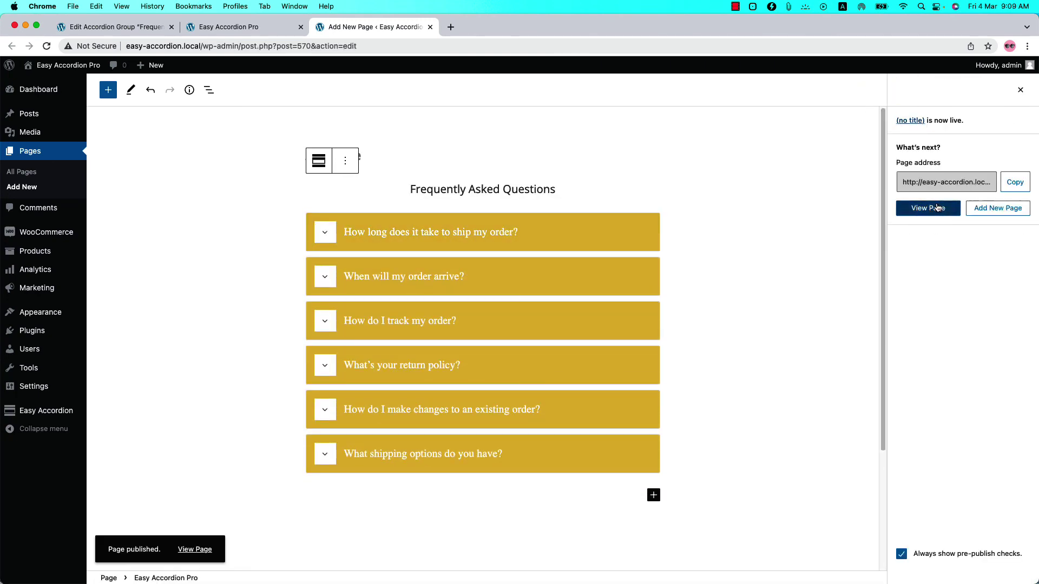
click(938, 207)
Collapse the first FAQ item on the live page so all six questions are closed.
click(506, 295)
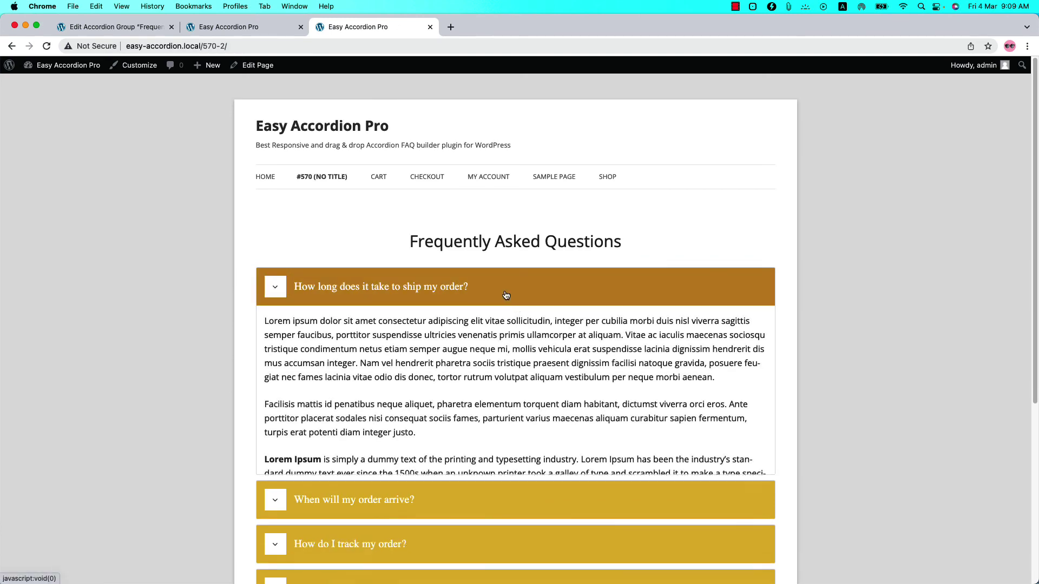
scroll(666, 233, down, 2)
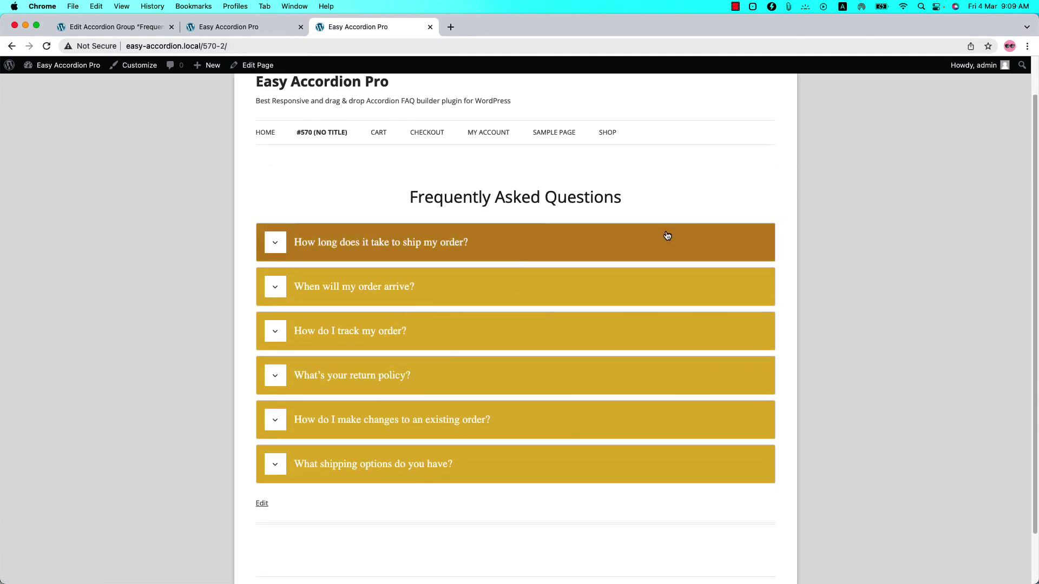